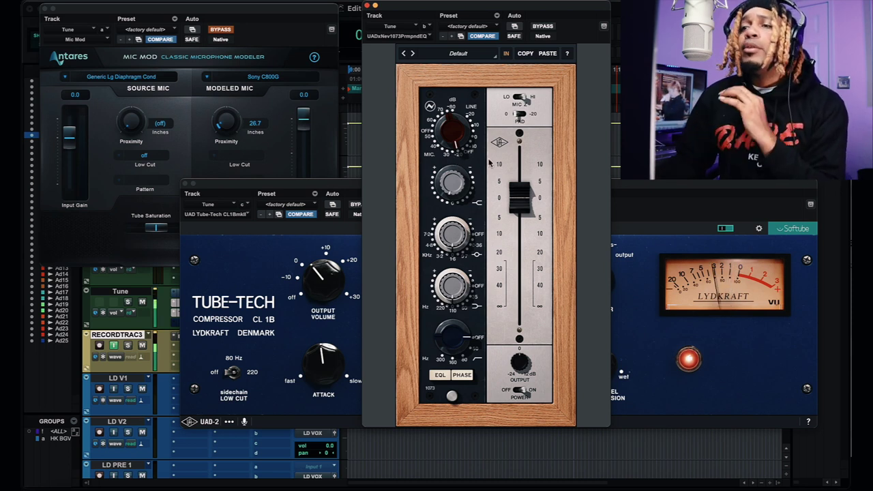
# Step: Examine the Mic Mod, Neve 1073 and Tube-Tech CL 1B settings on the Tune track, comparing the three plug-ins
pyautogui.click(645, 209)
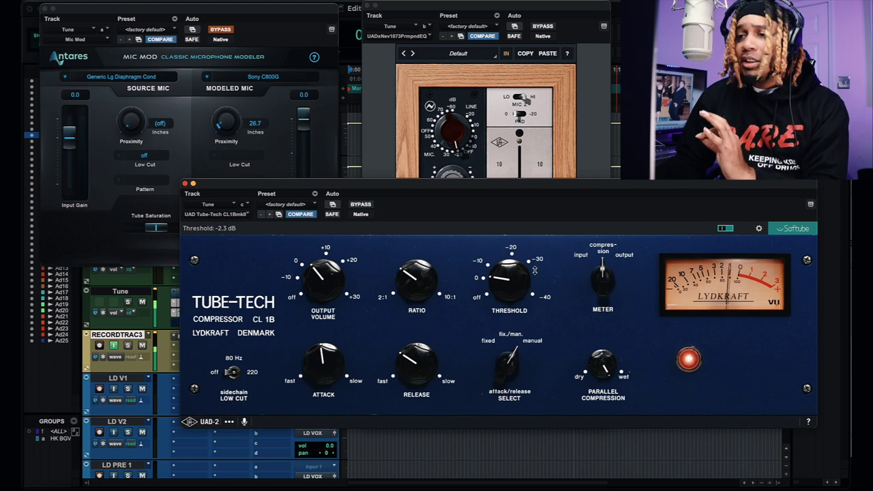
pyautogui.click(601, 131)
pyautogui.click(636, 213)
pyautogui.click(592, 135)
pyautogui.click(647, 206)
pyautogui.click(593, 157)
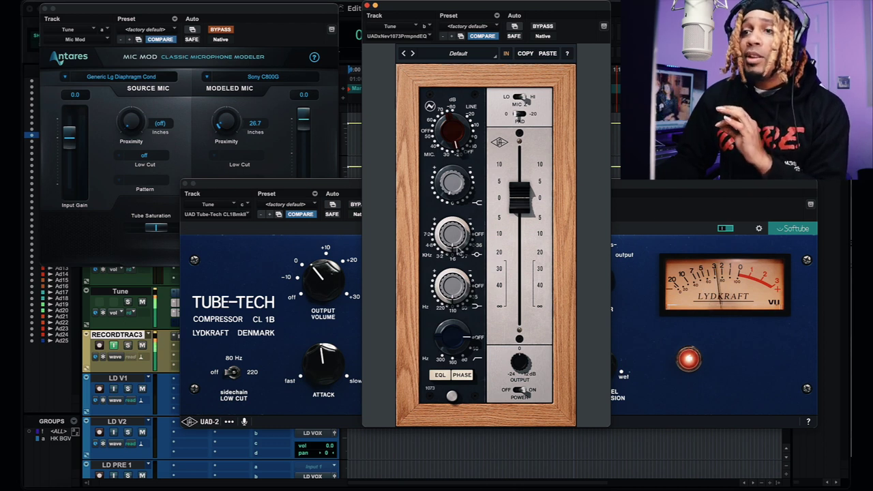
pyautogui.click(668, 222)
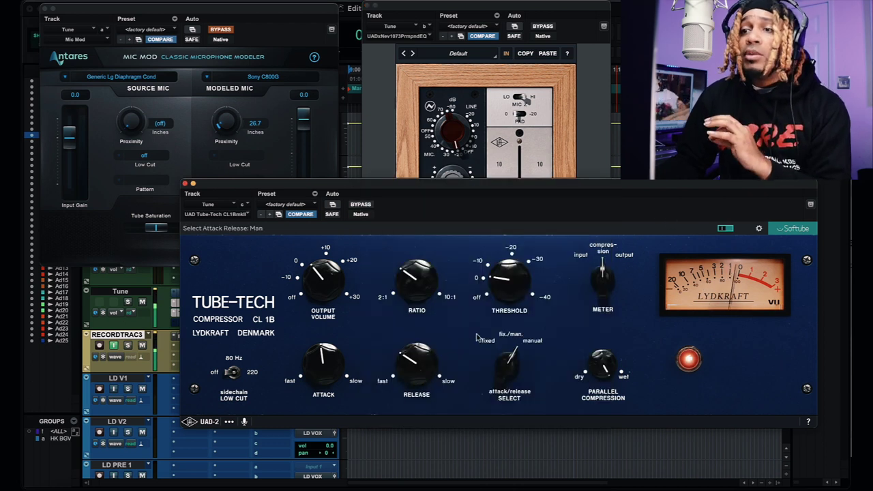
pyautogui.click(280, 37)
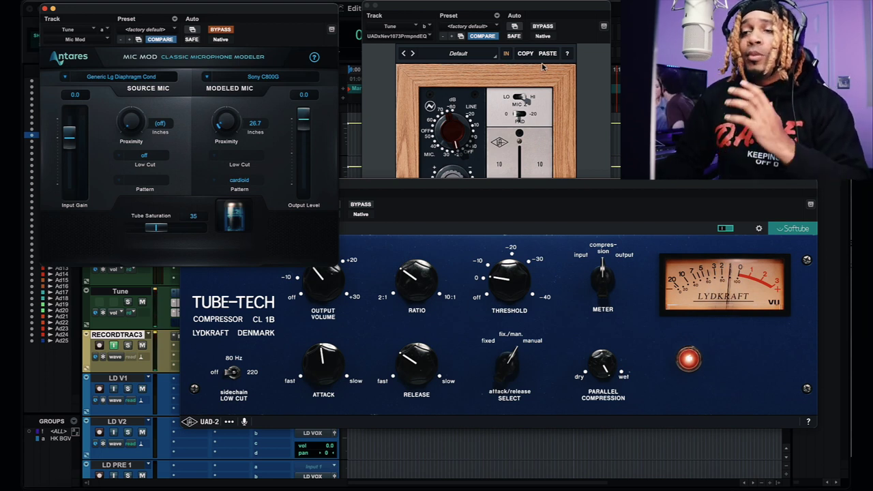
pyautogui.click(582, 128)
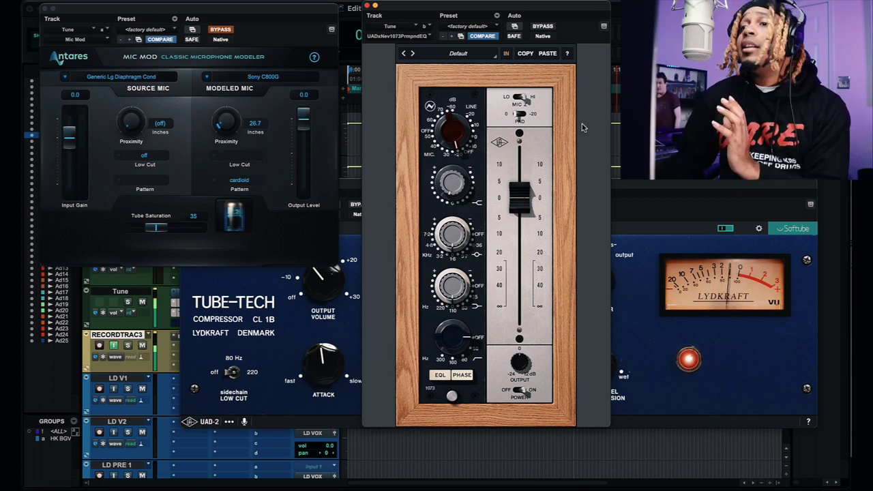
pyautogui.click(655, 212)
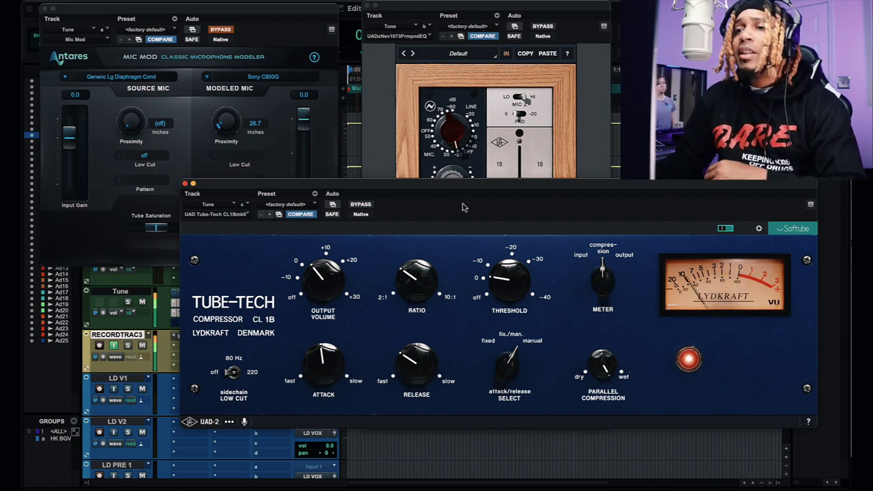
pyautogui.moveTo(422, 285)
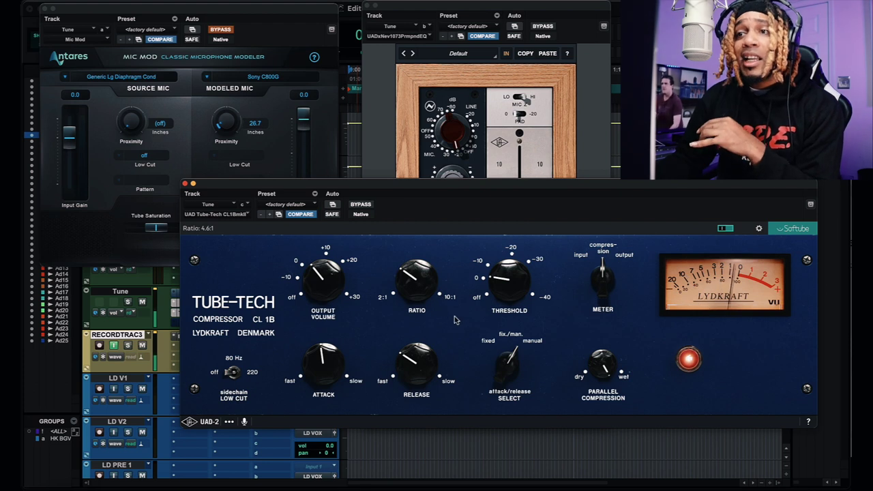
pyautogui.click(590, 116)
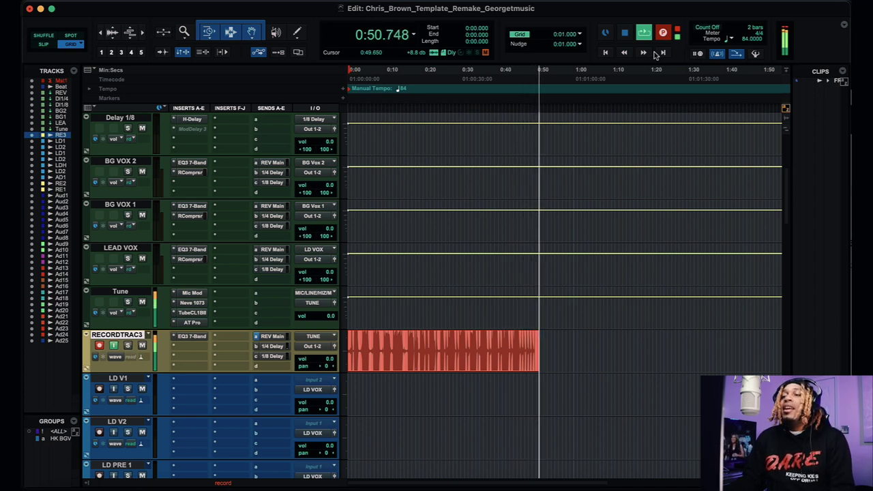
# Step: Stop recording, move the new take from RECORDTRAC3 to the start of LD V1, and disarm RECORDTRAC3
pyautogui.press('space')
pyautogui.moveTo(423, 370); pyautogui.dragTo(421, 389)
pyautogui.click(405, 341)
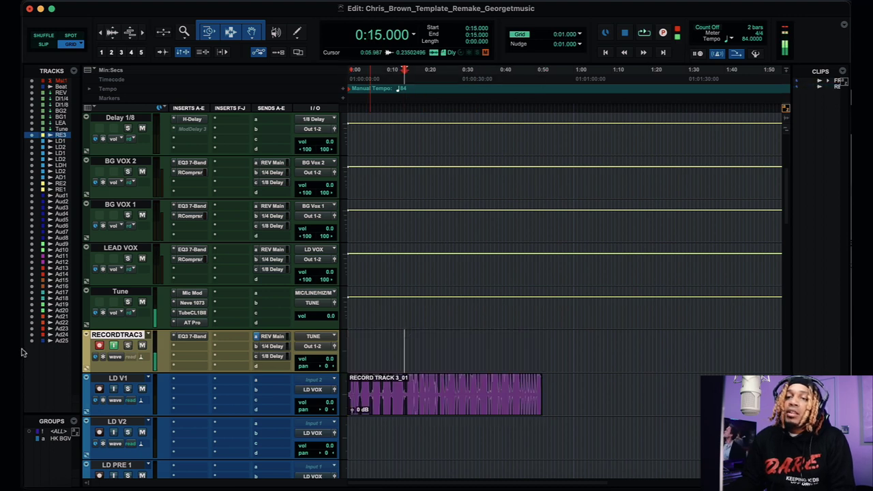
pyautogui.click(99, 346)
pyautogui.click(113, 346)
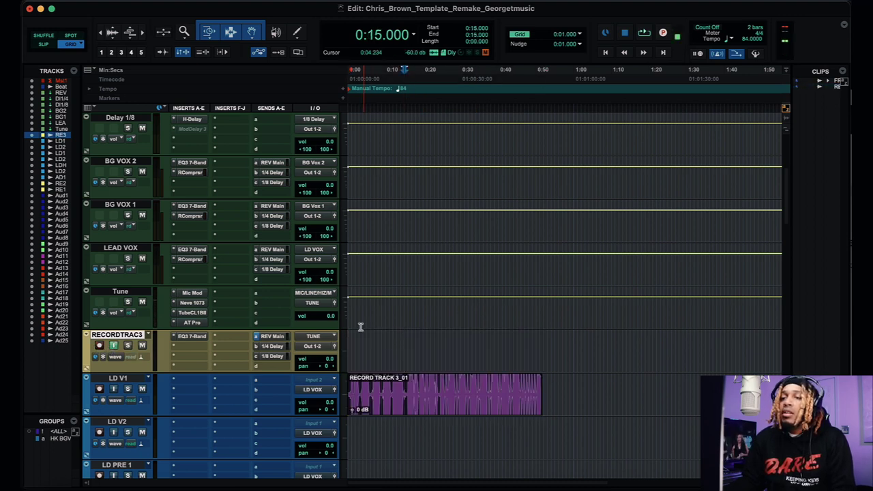
# Step: Play back the recorded take on LD V1 from the 13-second mark
pyautogui.click(397, 335)
pyautogui.press('space')
pyautogui.press('super+bracketright')
pyautogui.press('super+bracketright')
pyautogui.press('super+bracketleft')
pyautogui.press('super+bracketleft')
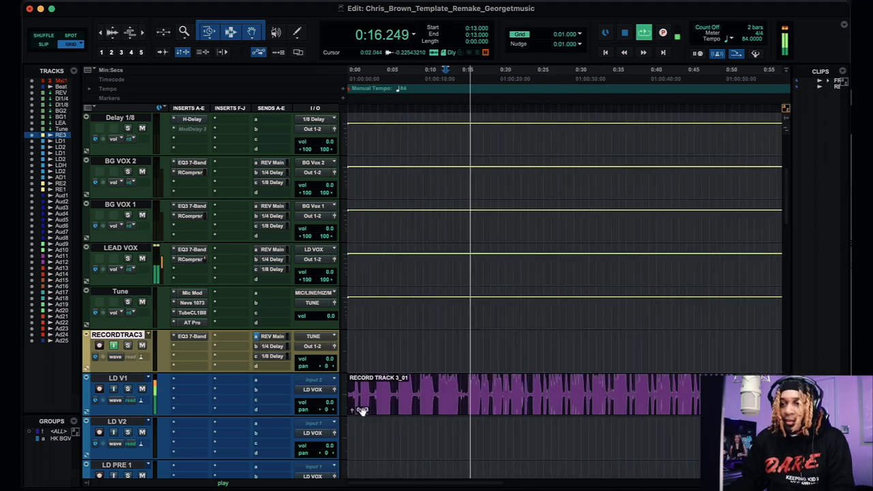
# Step: Open the AudioSuite Gain processor for the whole LD V1 clip, analyze its peak and RMS levels, and stop playback
pyautogui.click(267, 129)
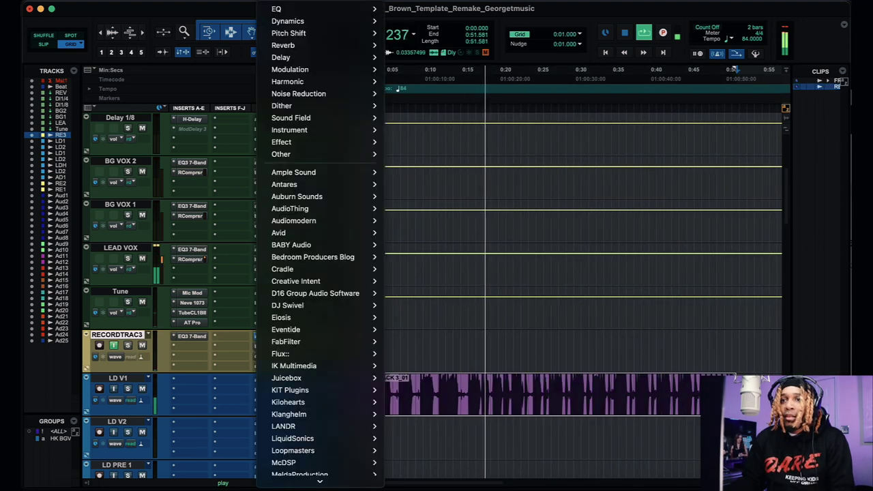
pyautogui.moveTo(281, 155)
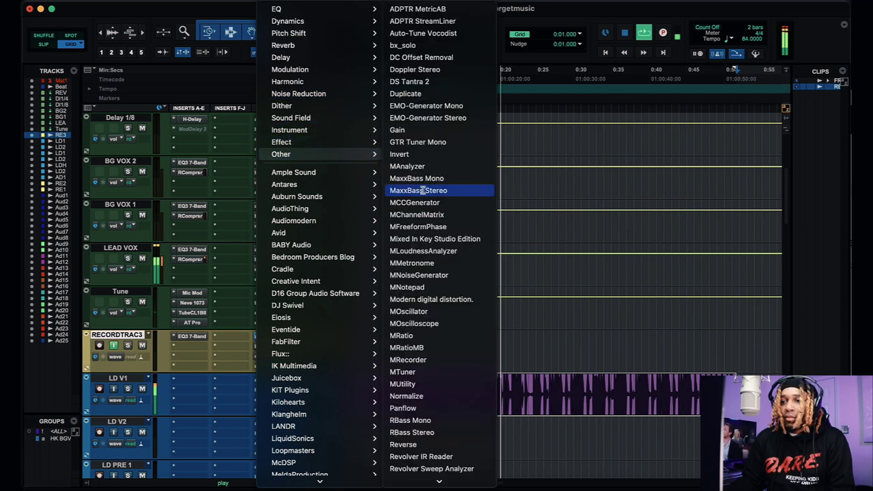
pyautogui.click(404, 131)
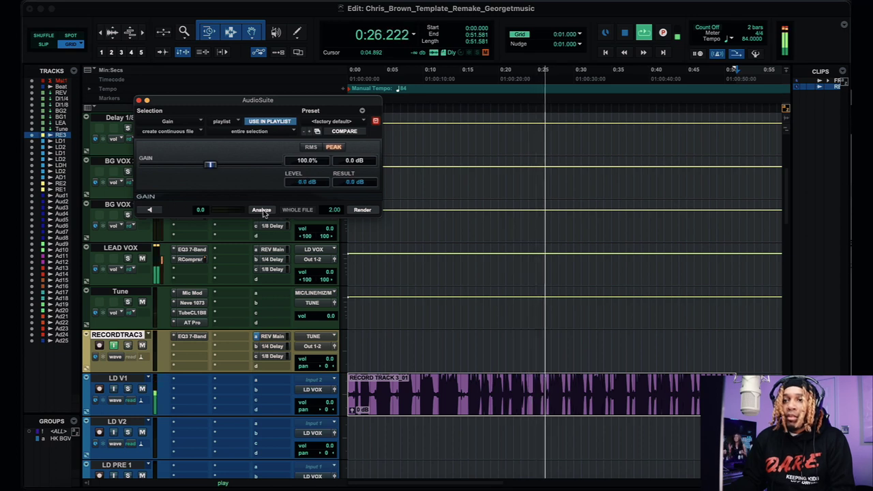
pyautogui.click(262, 210)
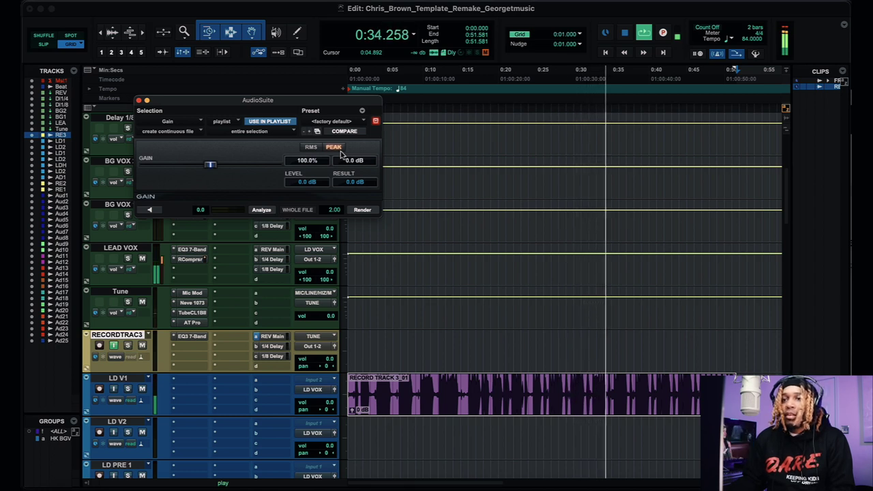
pyautogui.click(312, 149)
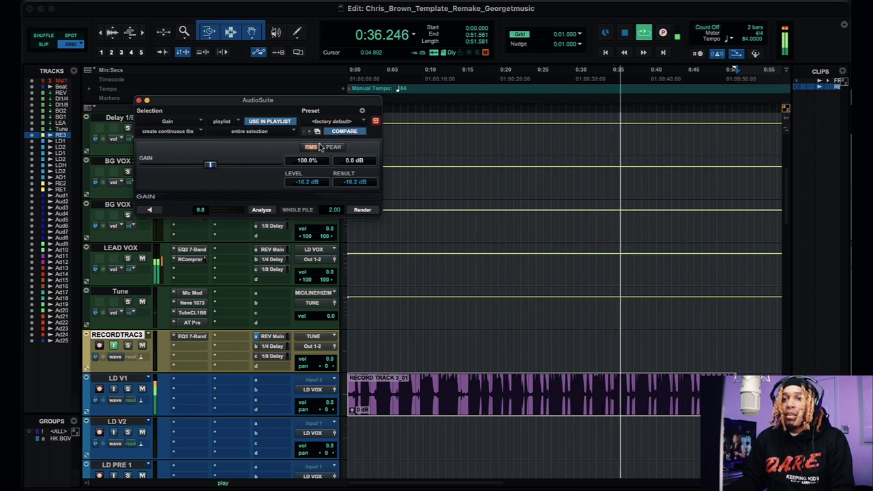
pyautogui.click(333, 148)
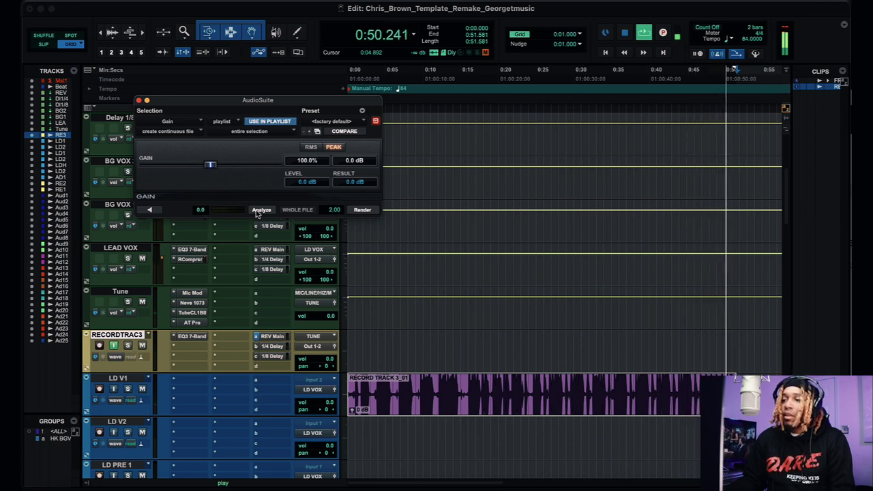
pyautogui.press('space')
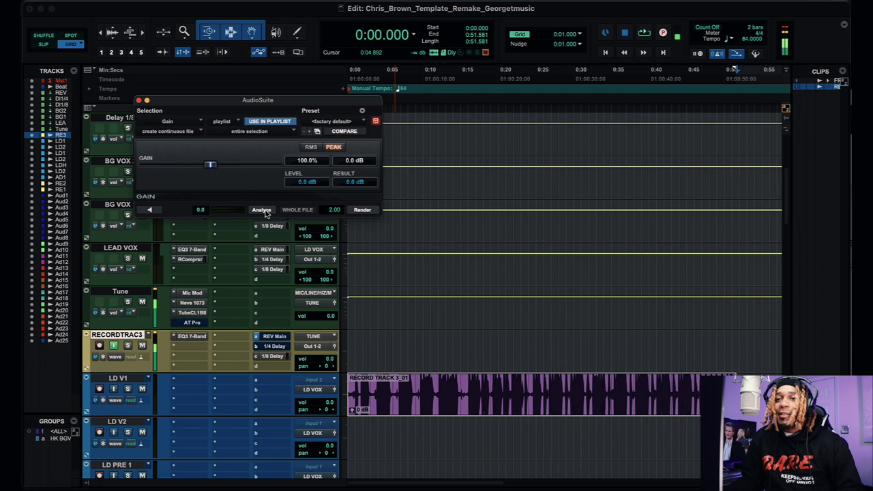
pyautogui.click(522, 410)
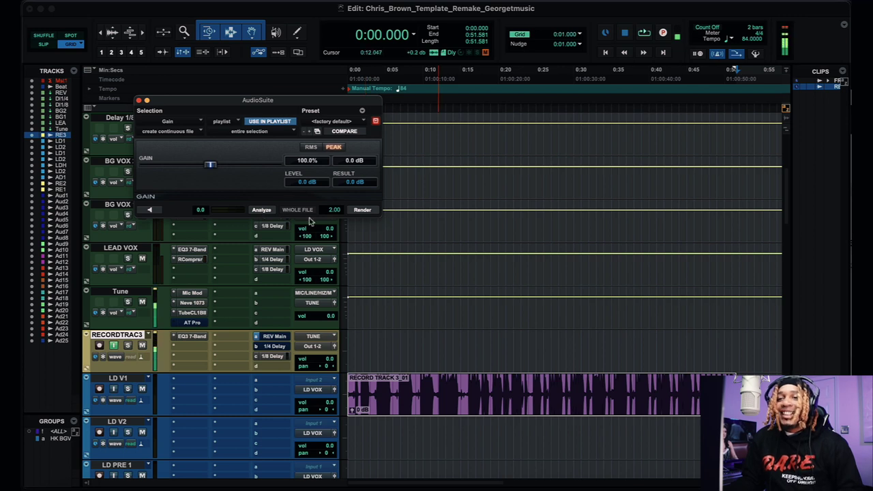
# Step: Lower the Tune track's Neve 1073 fader to about -5 dB and engage its high-pass filter, then close both plug-in windows
pyautogui.click(197, 304)
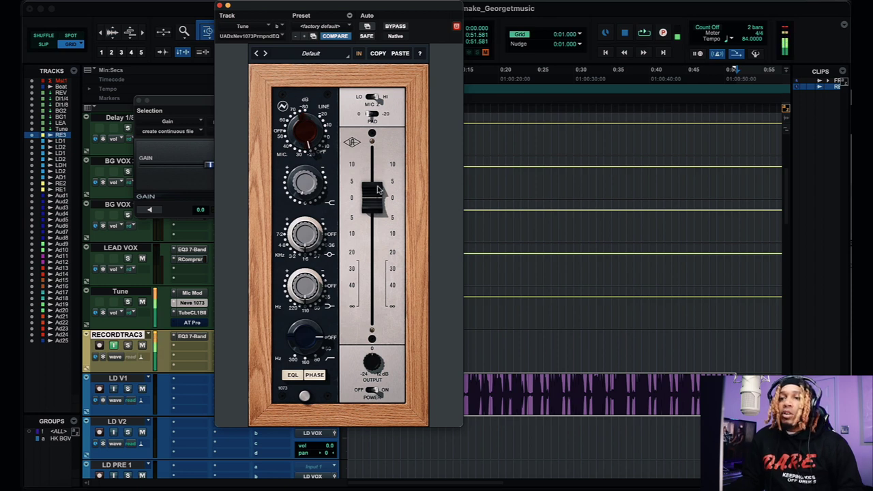
pyautogui.moveTo(377, 240); pyautogui.dragTo(369, 202)
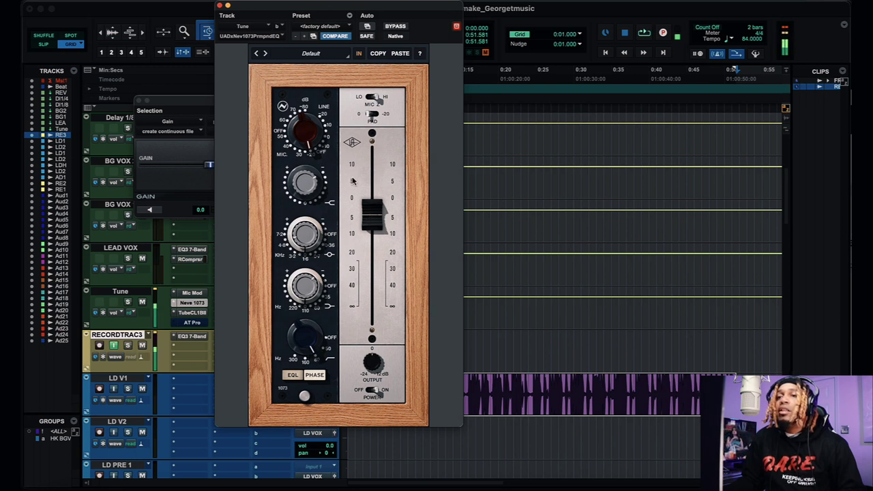
pyautogui.click(219, 7)
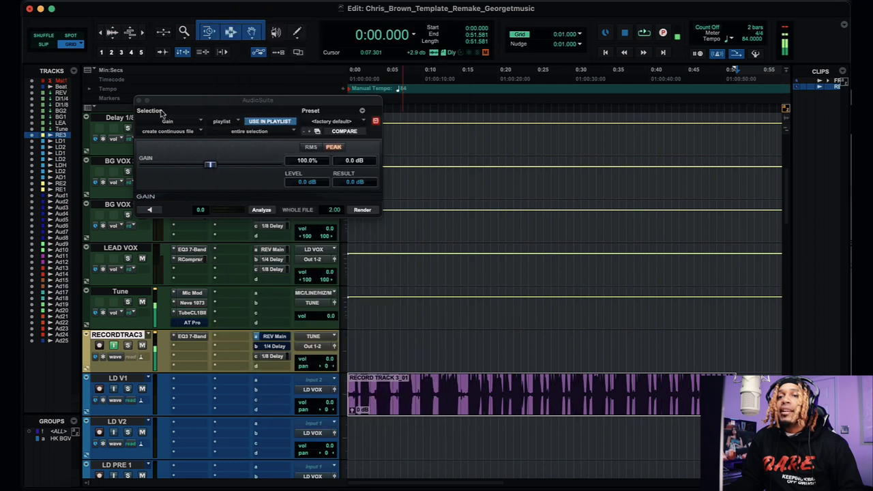
pyautogui.click(138, 101)
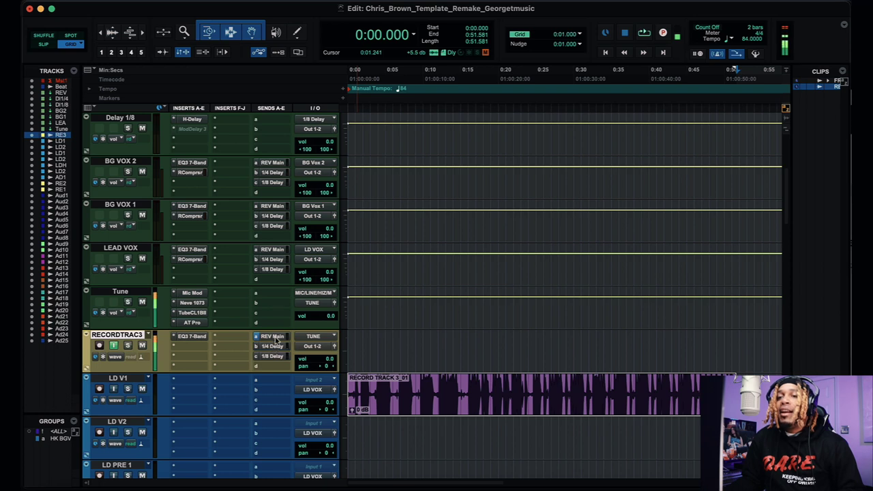
# Step: Record a second take of about 51 seconds on RECORDTRAC3 from the session start and move it to LD V2
pyautogui.press('Return')
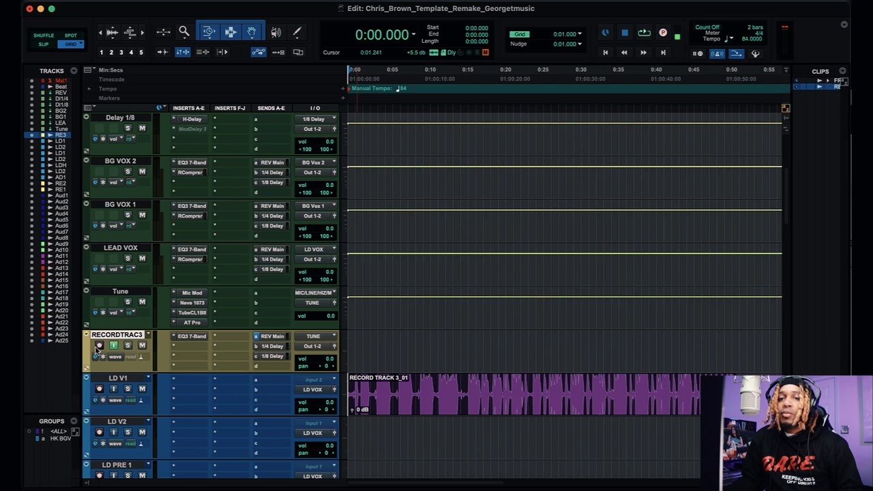
pyautogui.press('super+space')
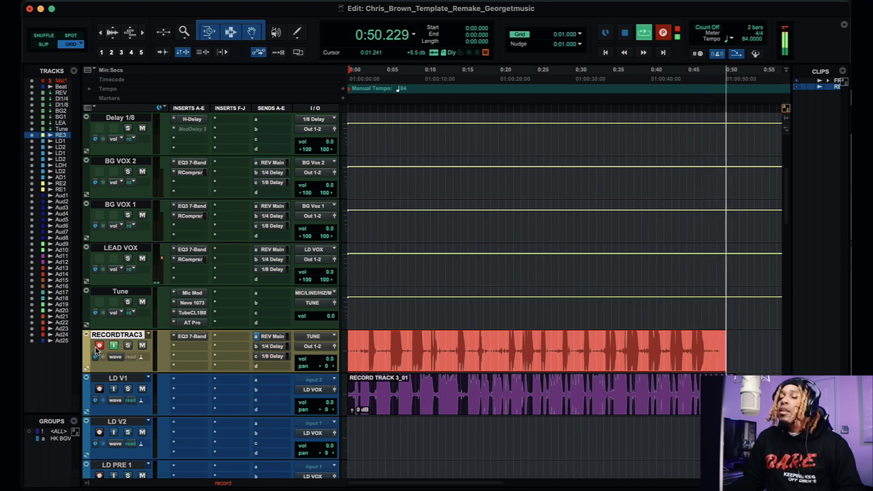
pyautogui.press('space')
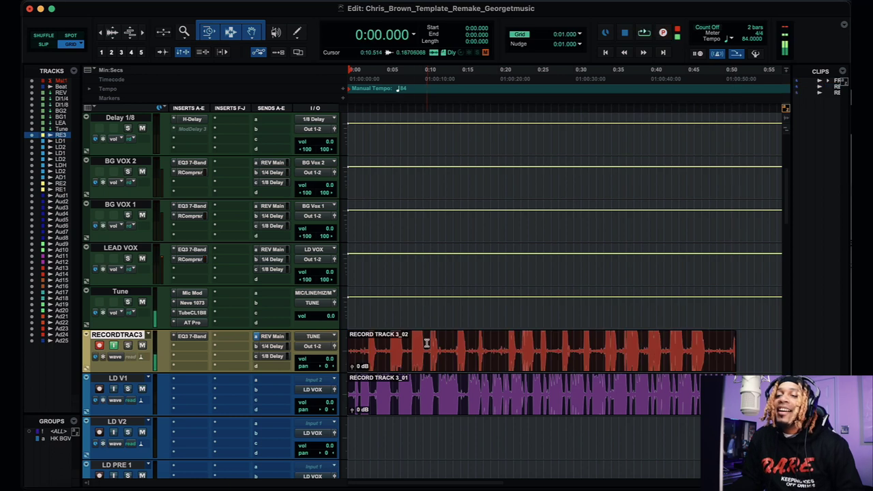
pyautogui.moveTo(415, 365); pyautogui.dragTo(413, 438)
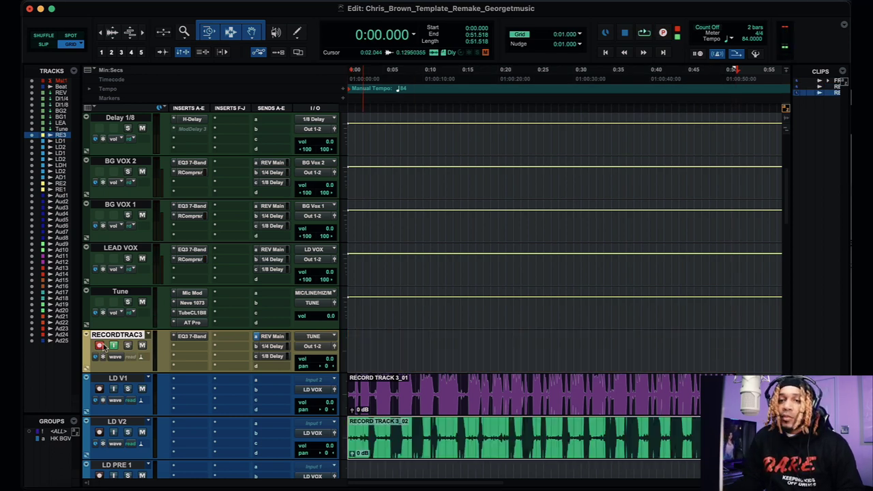
# Step: Check the Neve 1073 settings on the Tune track and close the plug-in
pyautogui.click(194, 302)
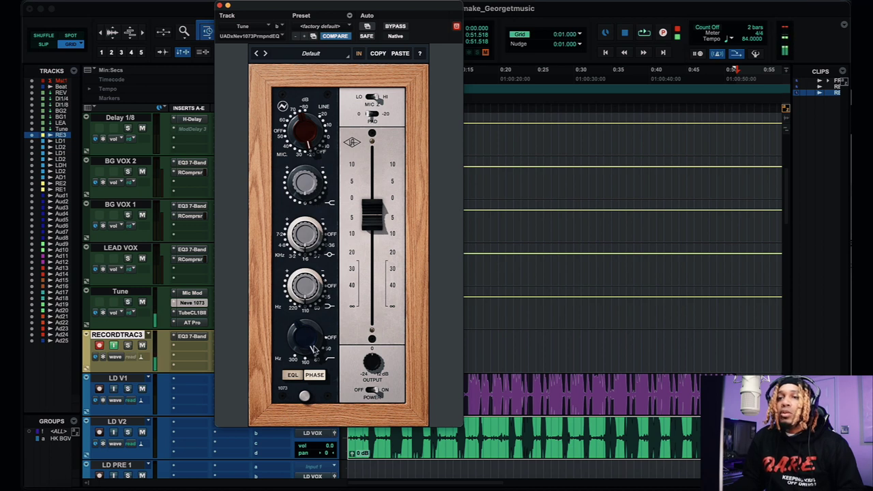
pyautogui.click(219, 6)
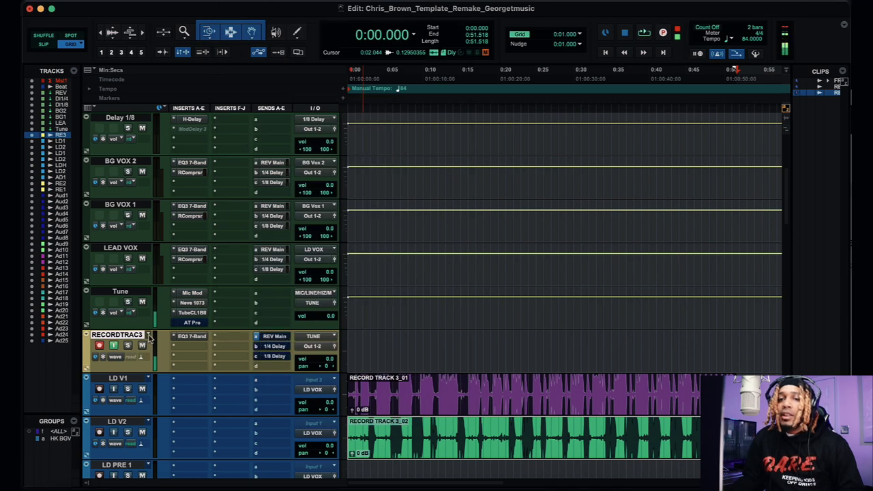
# Step: Disarm RECORDTRAC3 and play back the session from the start to compare the takes on LD V1 and LD V2
pyautogui.press('space')
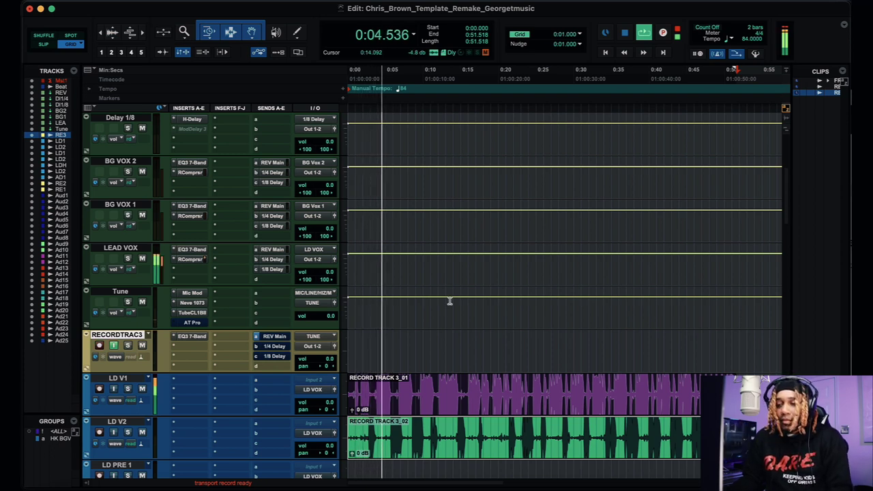
pyautogui.press('super+bracketright')
pyautogui.scroll(-2, 512, 322)
pyautogui.press('super+bracketleft')
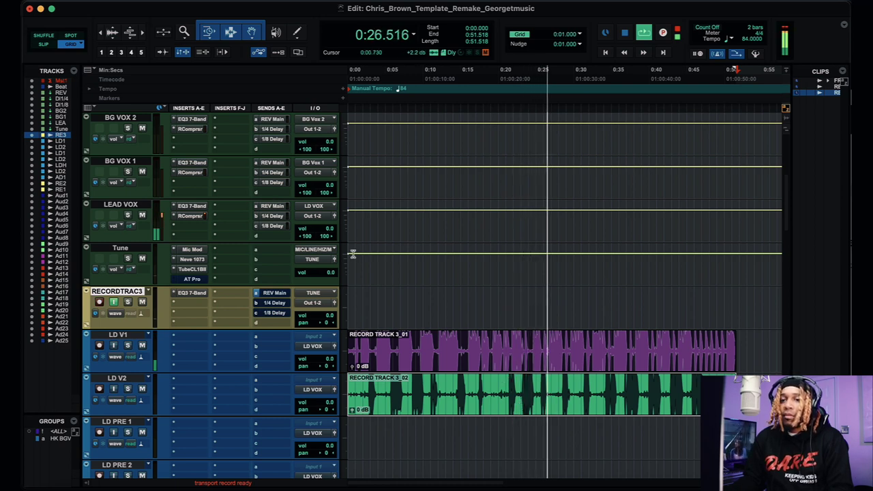
pyautogui.scroll(1, 353, 257)
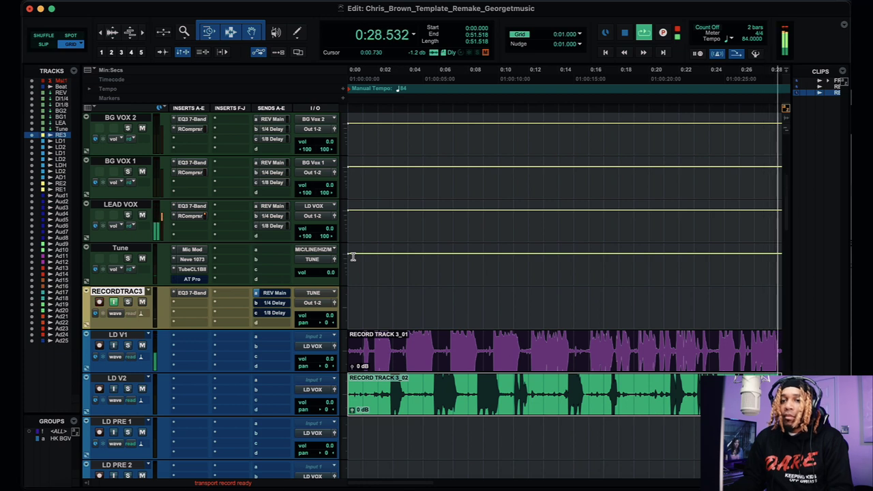
pyautogui.scroll(-1, 352, 256)
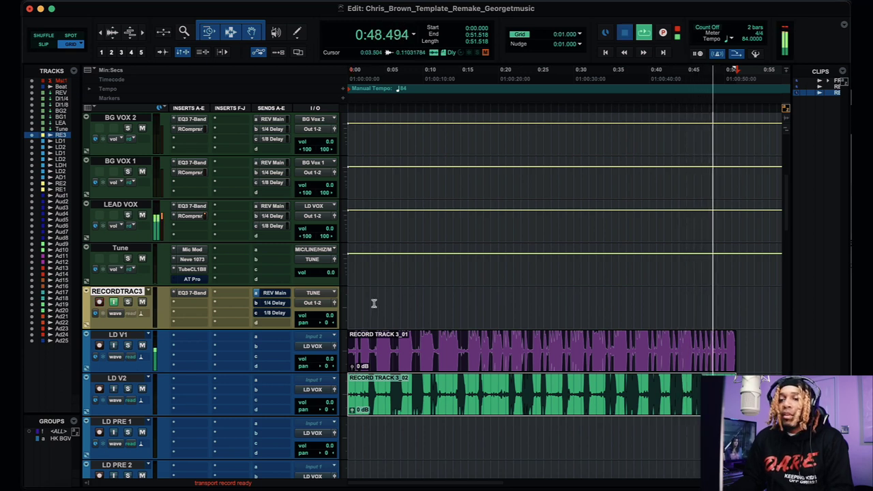
pyautogui.press('space')
# Step: Open the AudioSuite Gain processor from the Other category
pyautogui.click(232, 7)
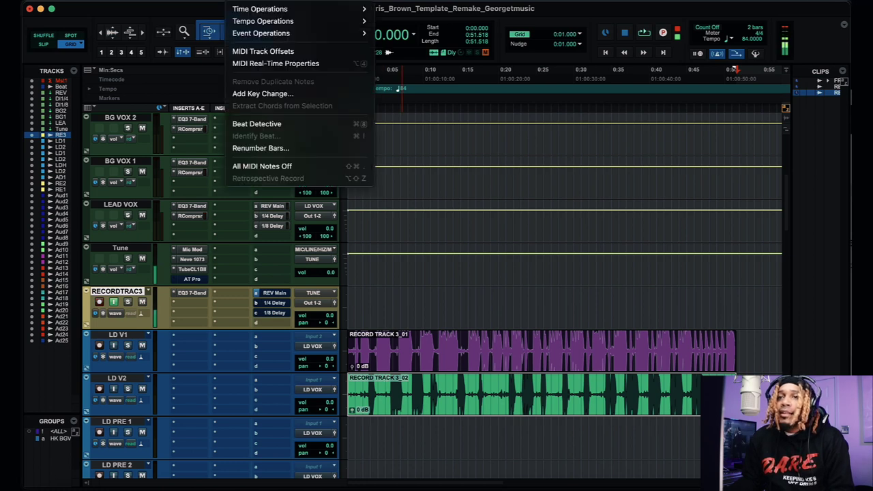
pyautogui.moveTo(273, 7)
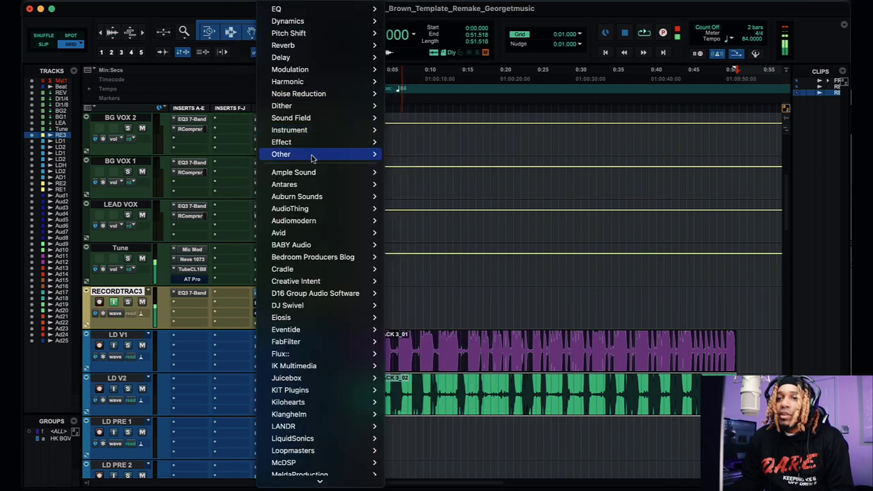
pyautogui.moveTo(283, 154)
pyautogui.click(409, 129)
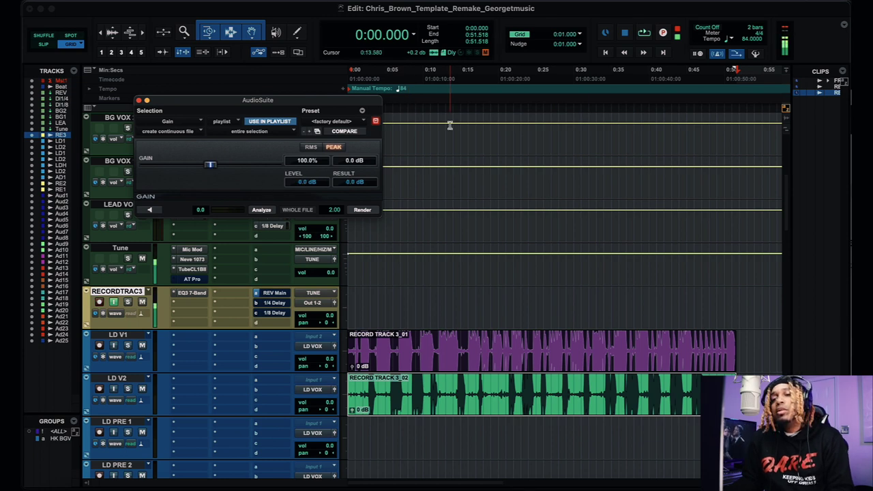
# Step: Lower the clip gain of the LD V2 take to -7.5 dB and of the LD V1 take to -6.6 dB
pyautogui.moveTo(352, 414); pyautogui.dragTo(352, 419)
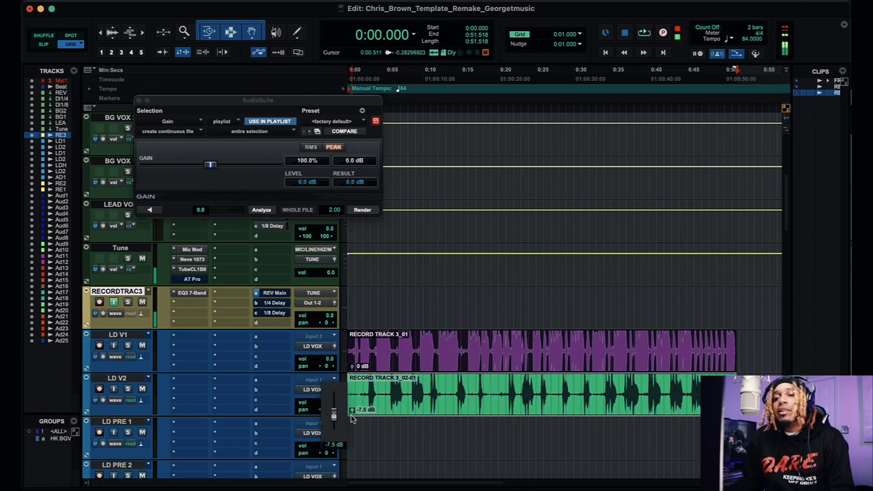
pyautogui.moveTo(352, 366); pyautogui.dragTo(353, 377)
pyautogui.click(395, 365)
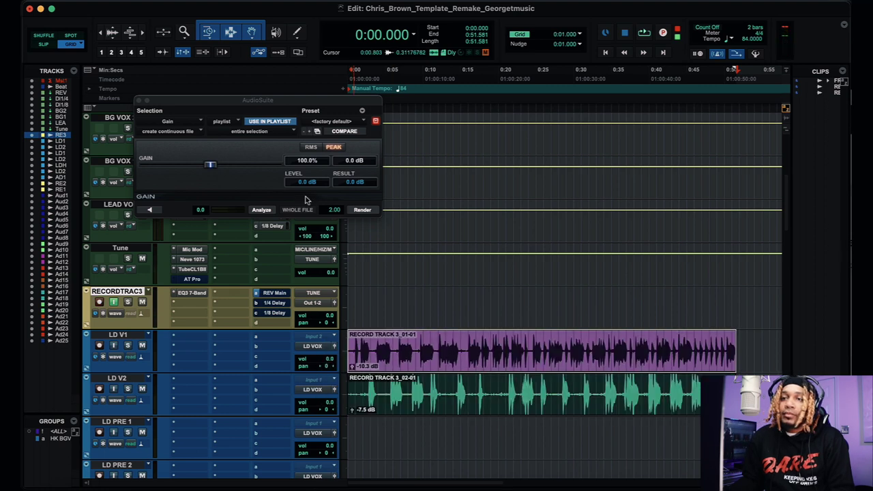
pyautogui.moveTo(353, 367); pyautogui.dragTo(355, 368)
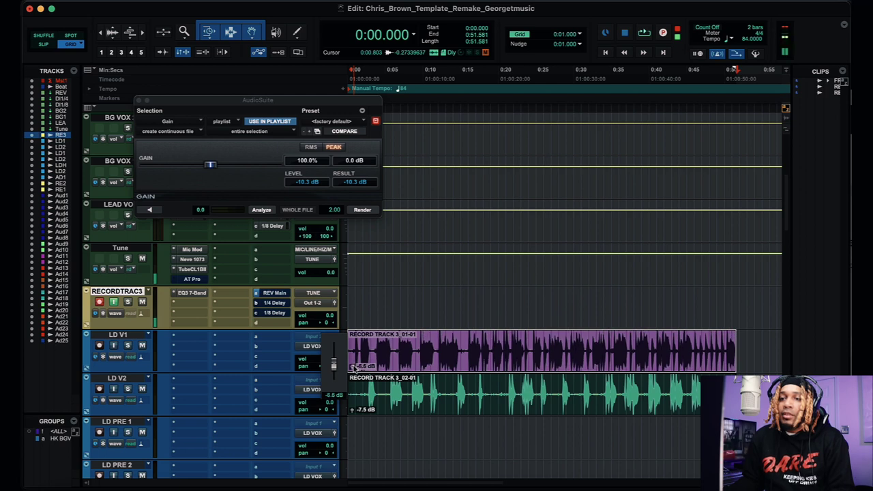
# Step: Play the session from the start and analyze the peak levels of the LD V2 and LD V1 takes in AudioSuite Gain
pyautogui.click(362, 298)
pyautogui.scroll(-2, 363, 298)
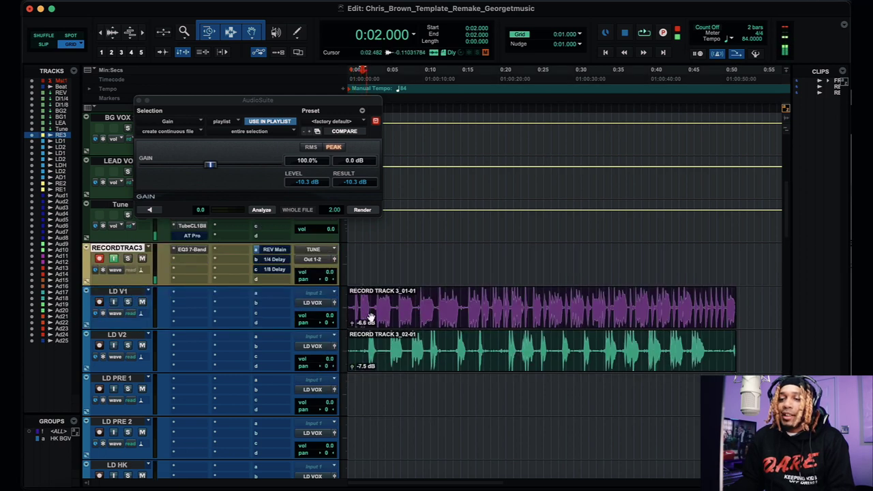
pyautogui.click(377, 367)
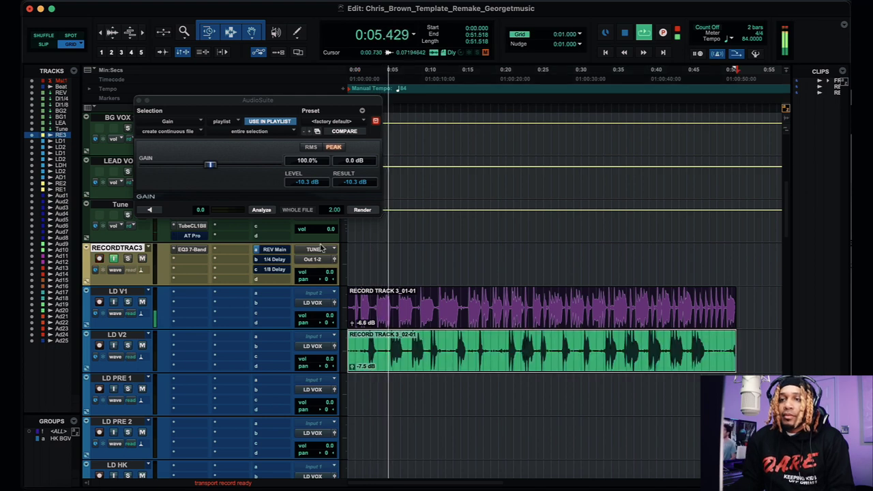
pyautogui.click(265, 210)
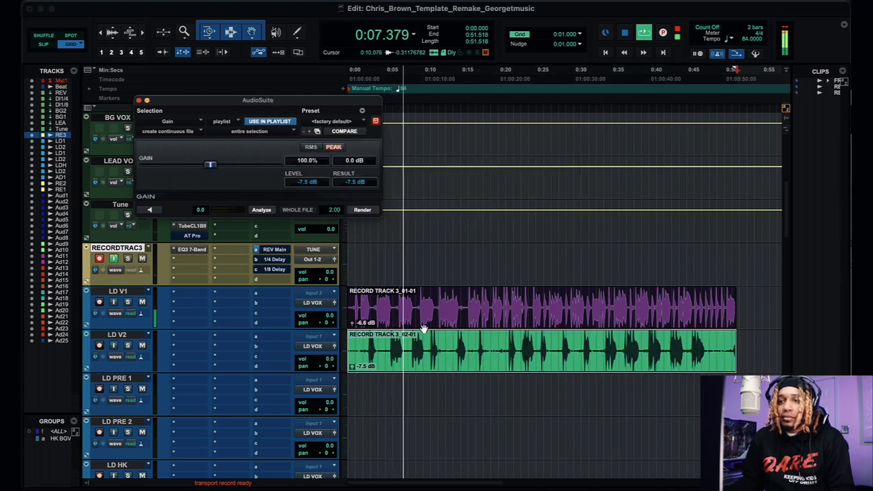
pyautogui.press('p')
pyautogui.click(261, 208)
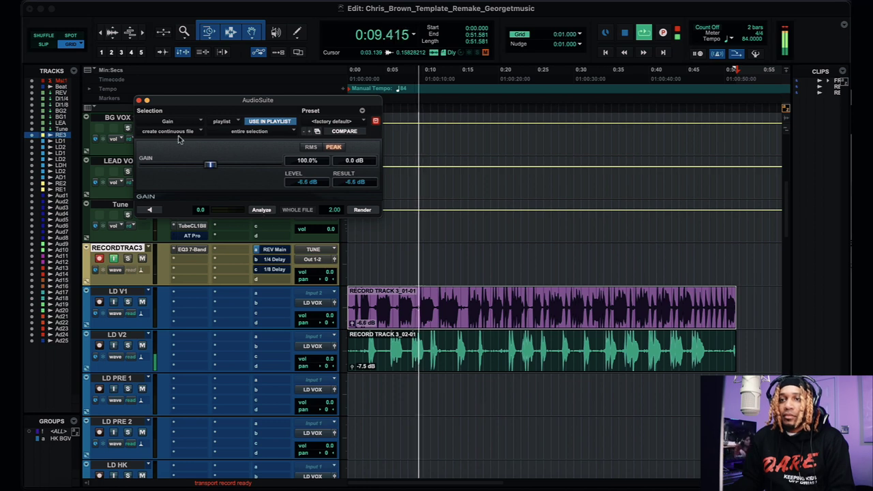
# Step: Move the AudioSuite window clear of the track inserts, make the Tune track taller, and stop playback
pyautogui.moveTo(221, 99); pyautogui.dragTo(616, 91)
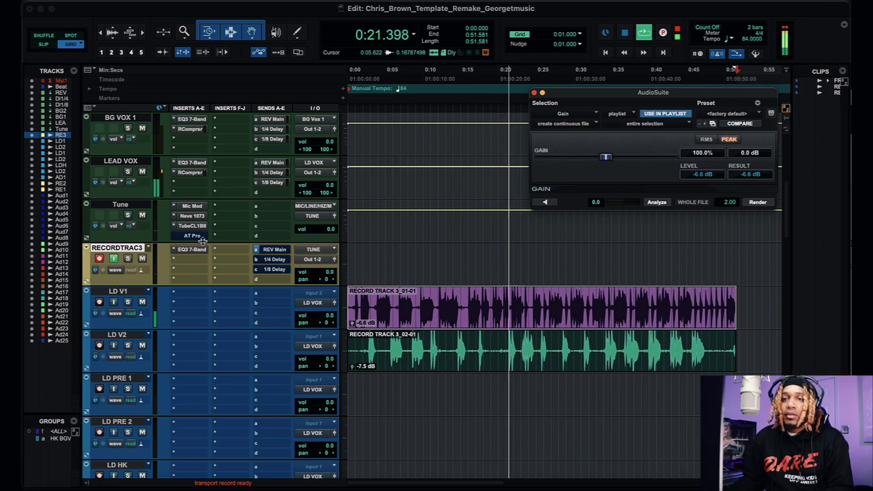
pyautogui.moveTo(202, 243); pyautogui.dragTo(204, 264)
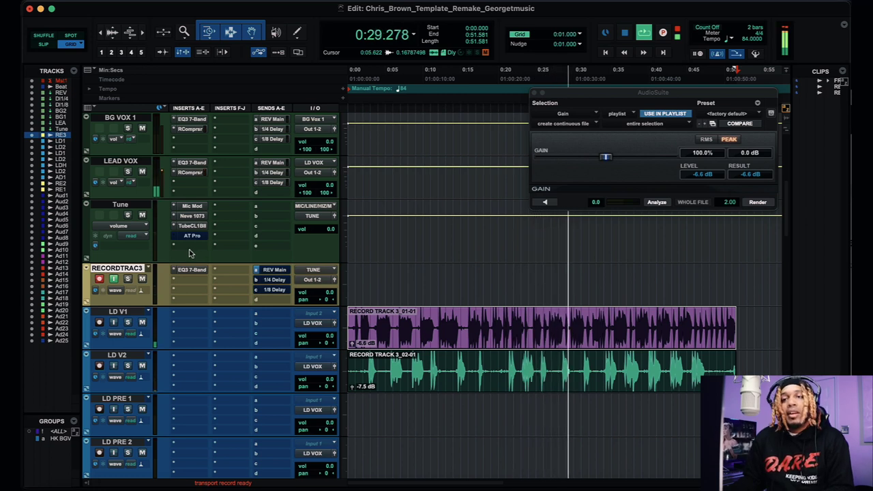
pyautogui.press('space')
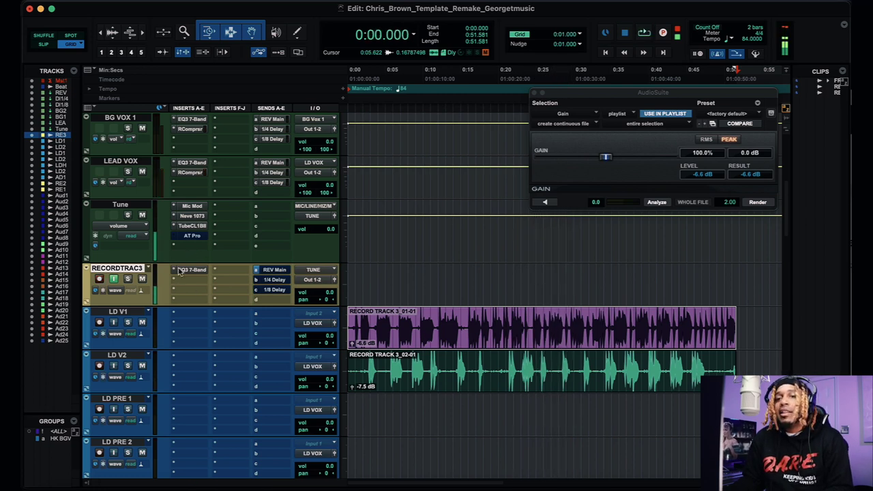
# Step: Reset the clip gain of both takes to 0 dB and trim the end of the LD V2 take to 49 seconds
pyautogui.keyDown('alt'); pyautogui.click(352, 344); pyautogui.keyUp('alt')
pyautogui.keyDown('alt'); pyautogui.click(355, 386); pyautogui.keyUp('alt')
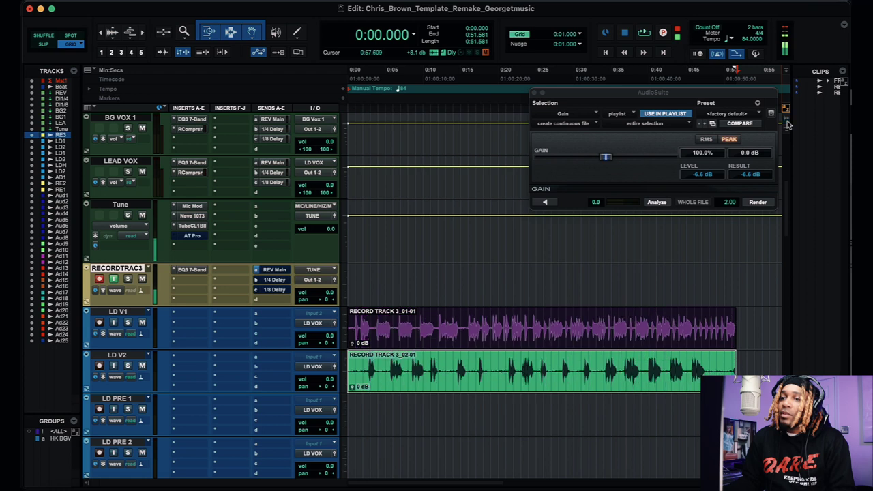
pyautogui.click(390, 296)
pyautogui.click(391, 281)
pyautogui.click(713, 362)
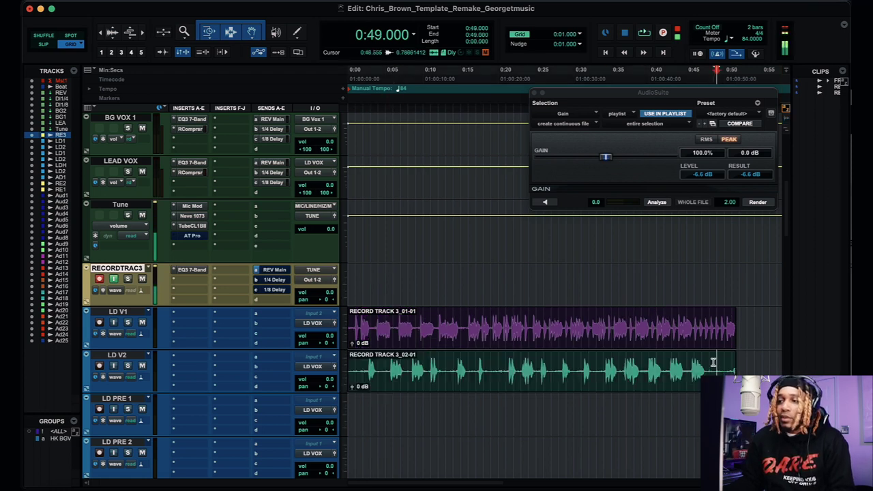
pyautogui.press('s')
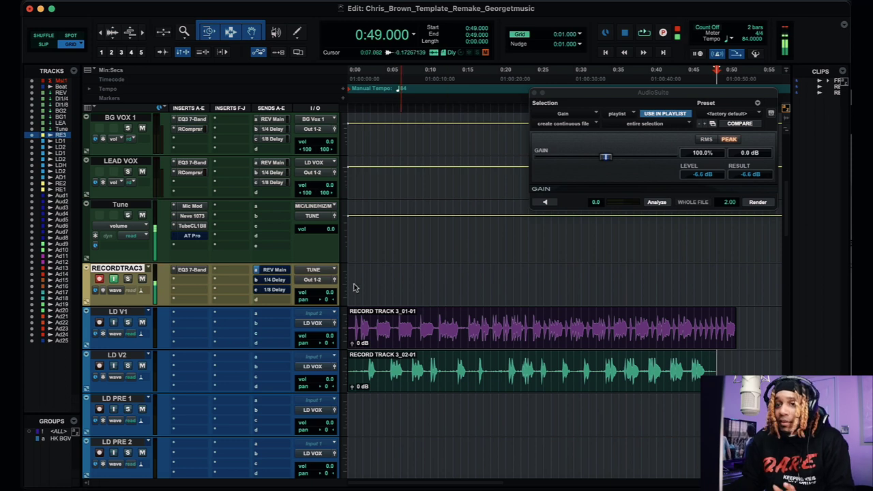
# Step: Review the Neve 1073, Mic Mod and Tube-Tech CL 1B settings on the Tune track and close the plug-in windows
pyautogui.click(192, 216)
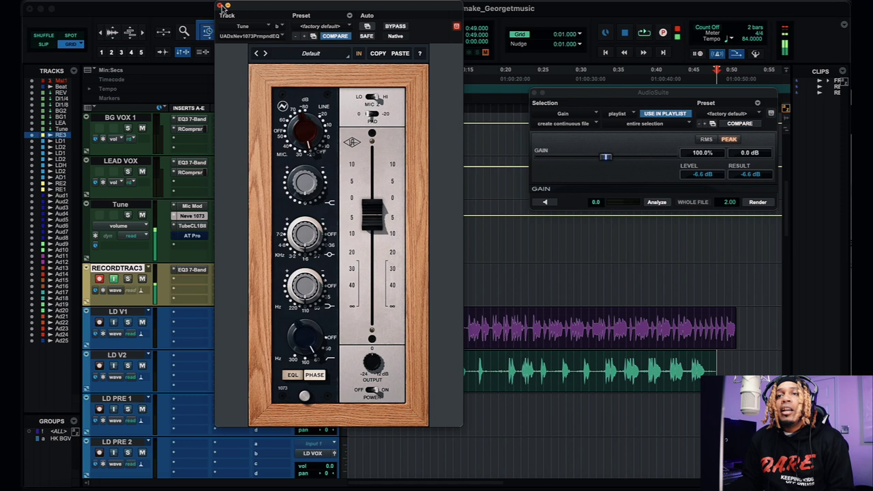
pyautogui.click(220, 5)
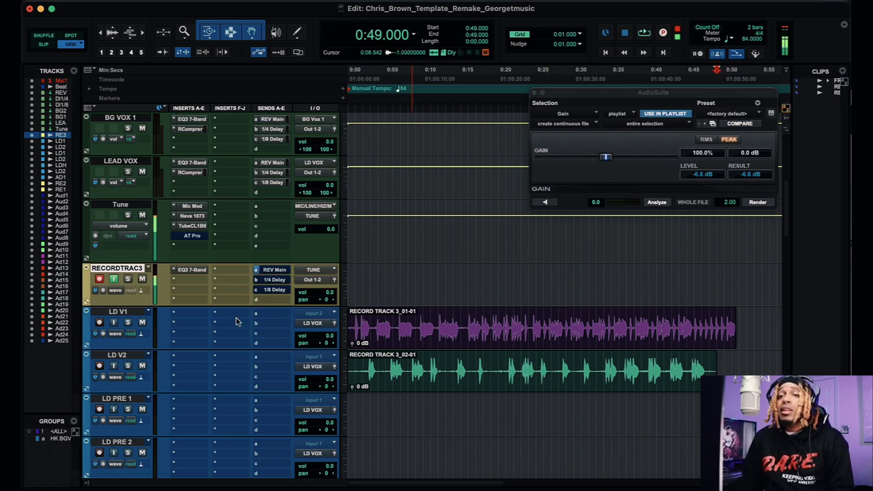
pyautogui.click(194, 208)
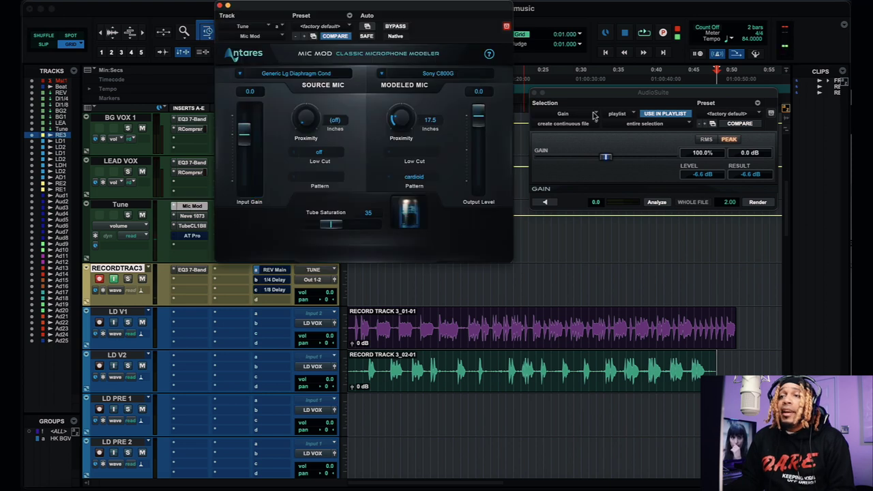
pyautogui.click(195, 217)
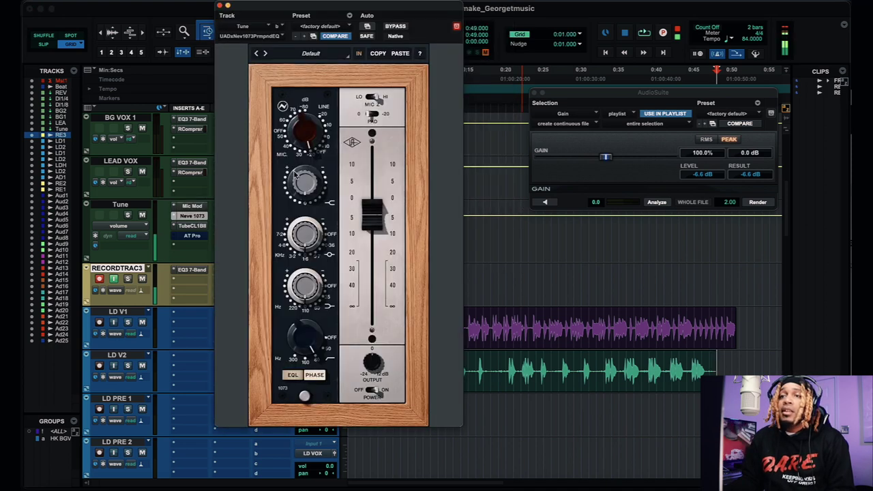
pyautogui.click(197, 227)
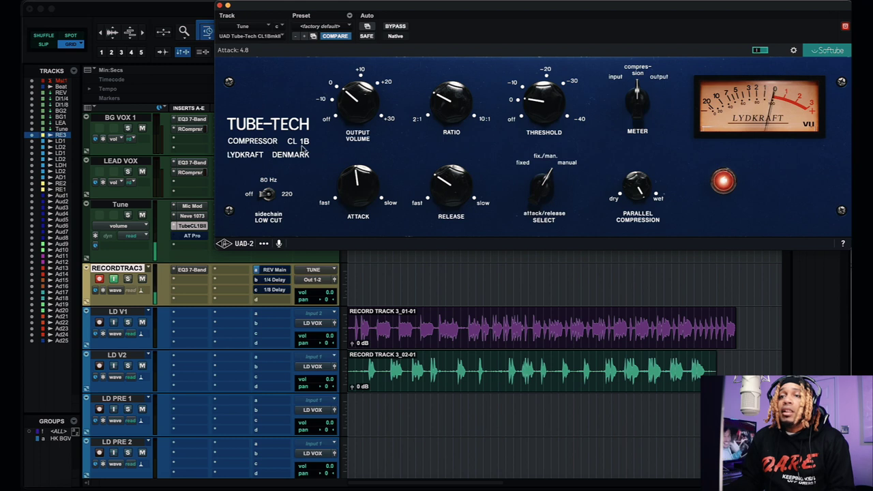
pyautogui.click(196, 244)
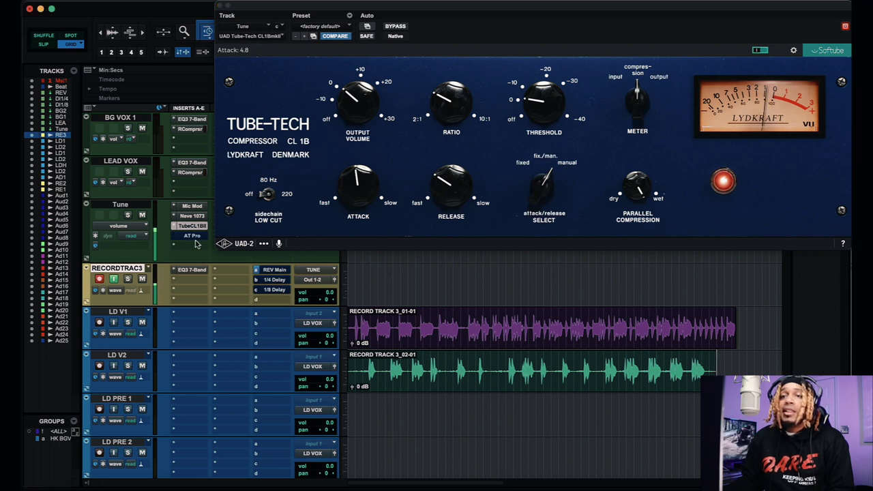
pyautogui.click(192, 226)
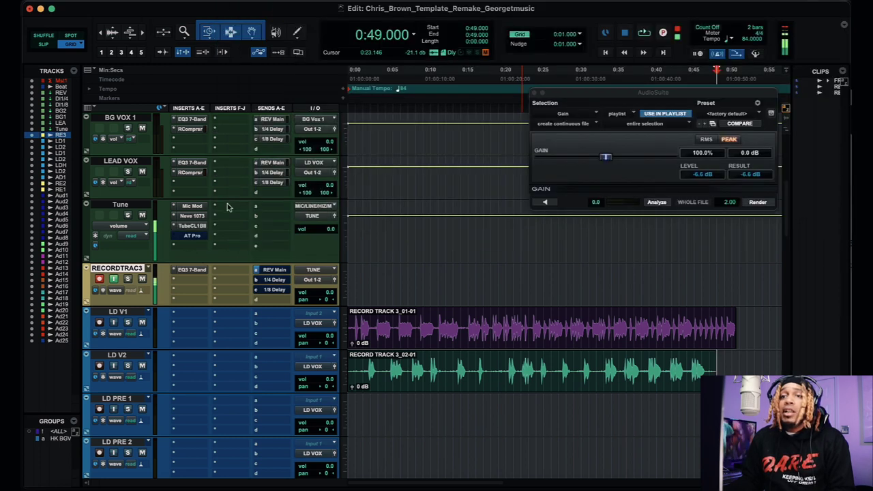
# Step: Insert Vocal Bender (mono) on the Tune track, set its pitch to -12 semitones, and close its window
pyautogui.click(227, 210)
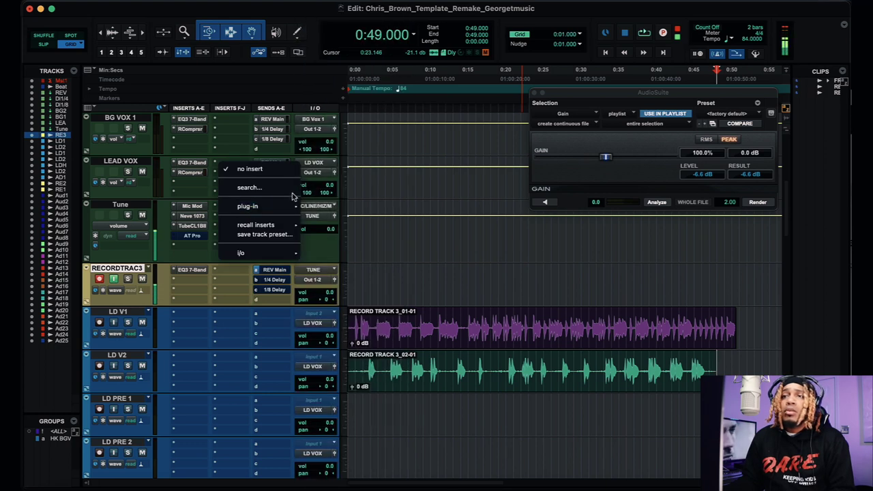
pyautogui.click(277, 189)
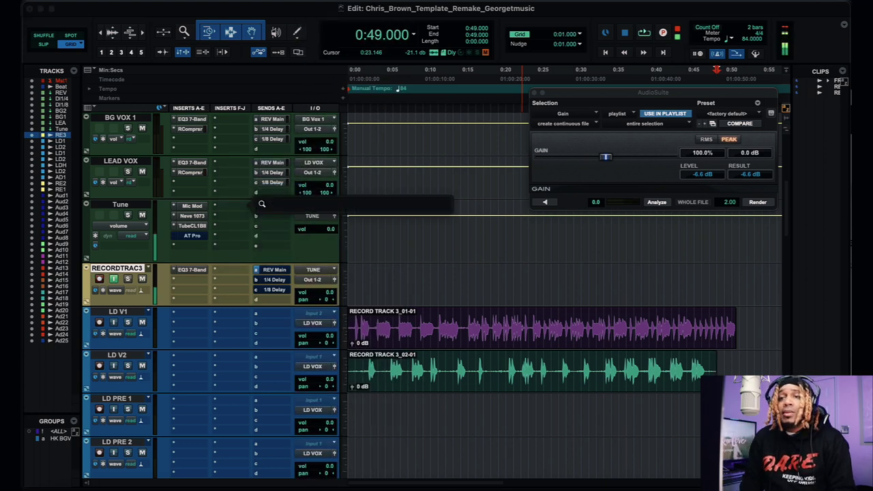
pyautogui.write('voca')
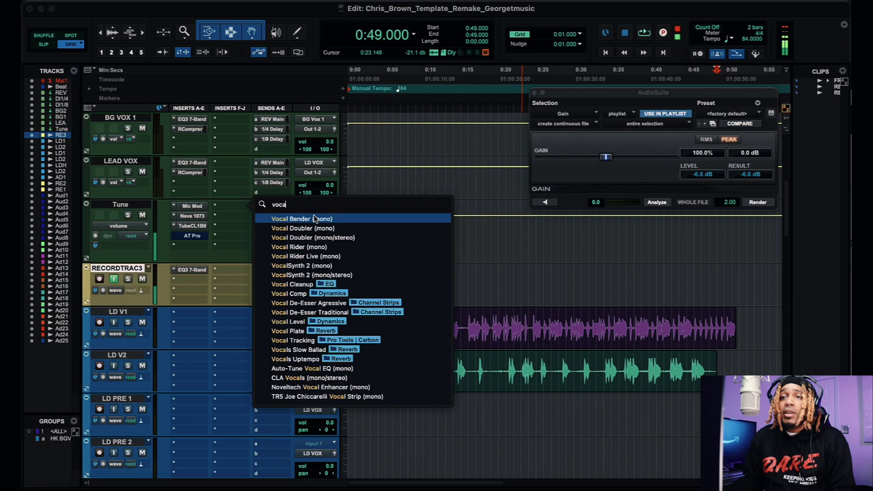
pyautogui.click(314, 218)
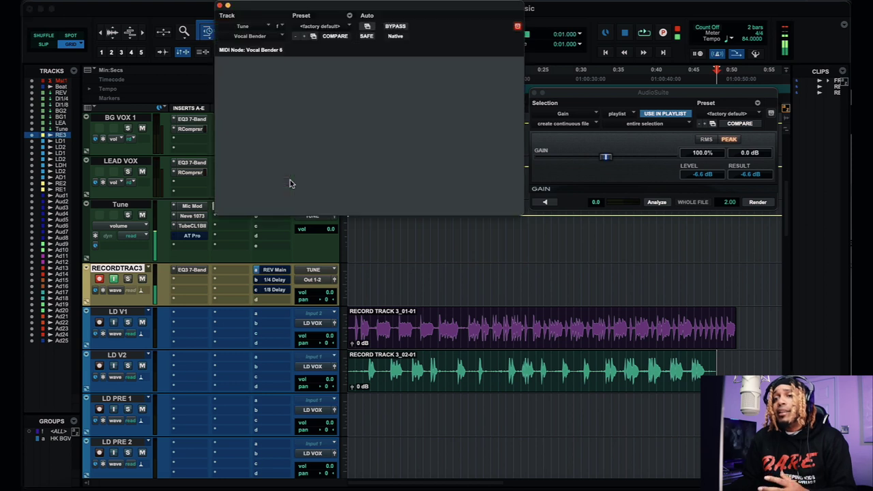
pyautogui.moveTo(316, 134); pyautogui.dragTo(317, 147)
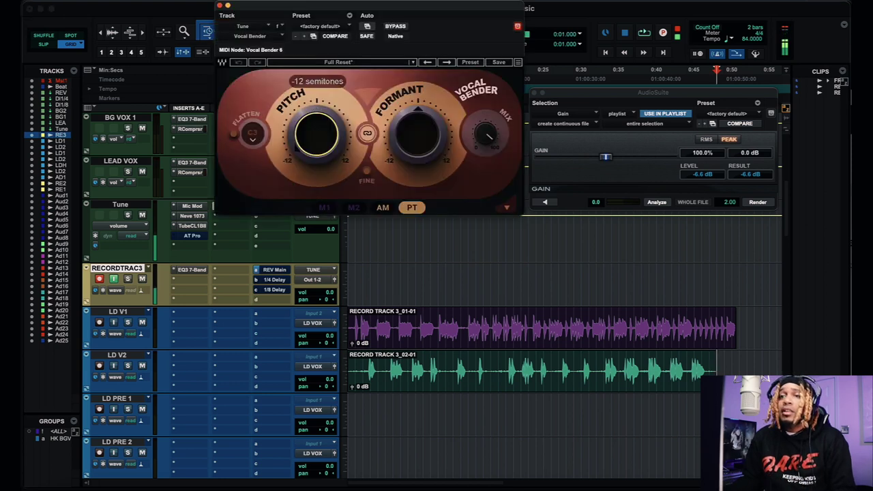
pyautogui.moveTo(498, 145); pyautogui.dragTo(498, 146)
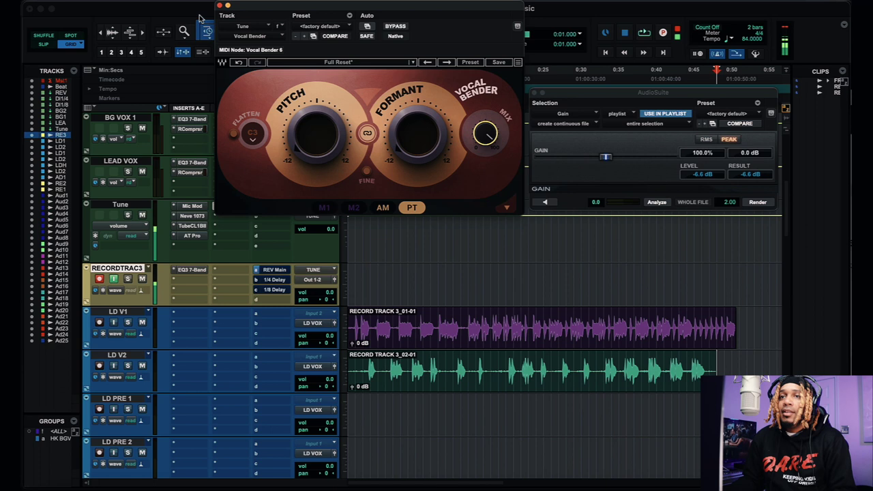
pyautogui.click(218, 6)
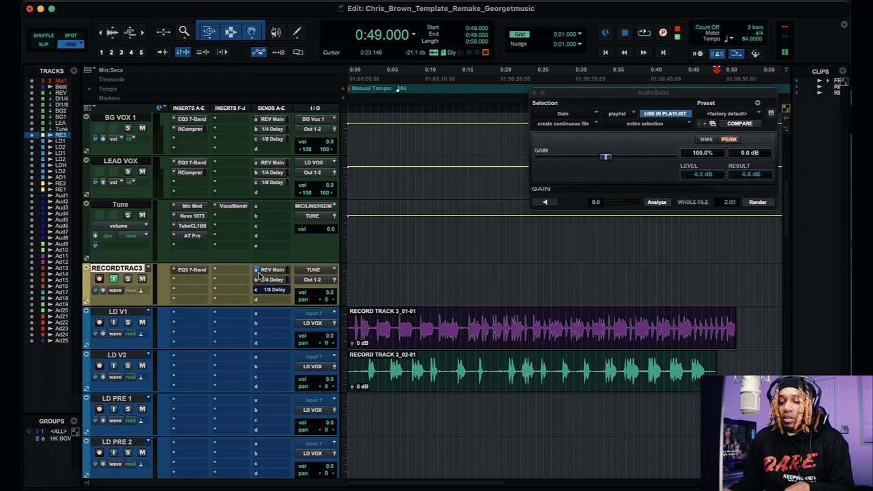
# Step: Record a third take of about 51 seconds on RECORDTRAC3 from the session start and move it to LD PRE 1
pyautogui.press('Return')
pyautogui.press('super+space')
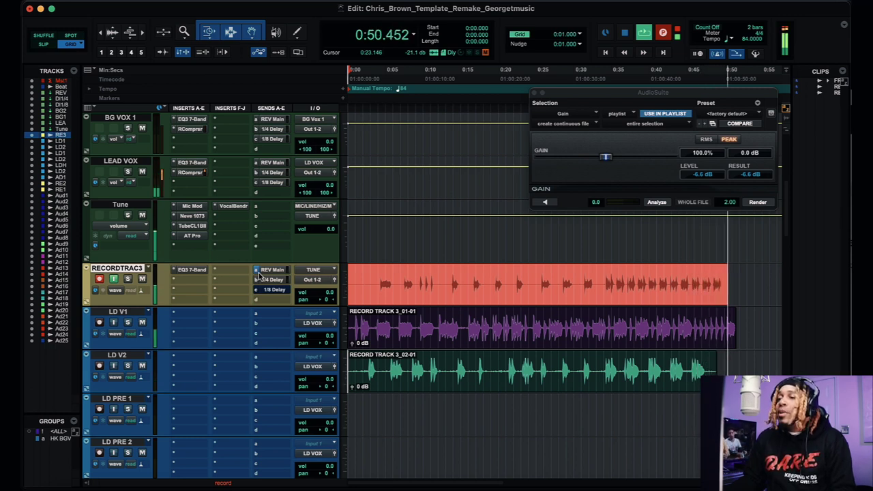
pyautogui.press('space')
pyautogui.moveTo(401, 297); pyautogui.dragTo(392, 416)
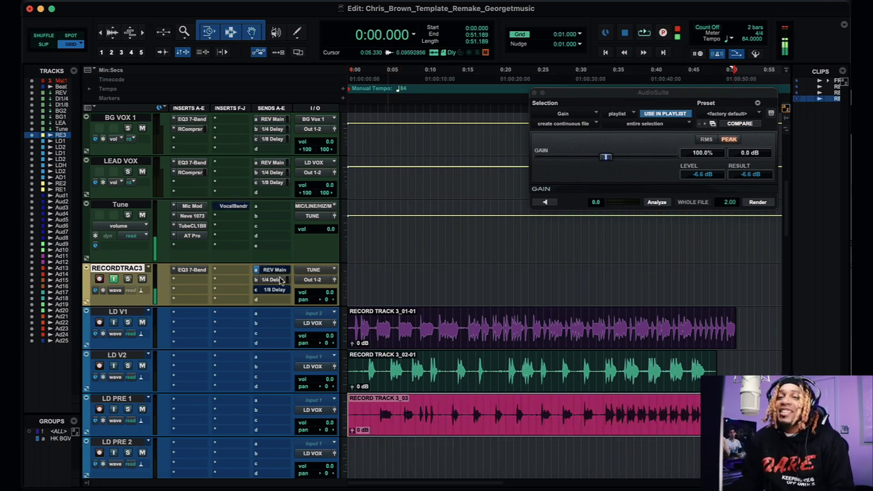
# Step: Play back the stacked takes from 4 seconds and set the LD PRE 1 take's clip gain to +0.9 dB
pyautogui.click(382, 272)
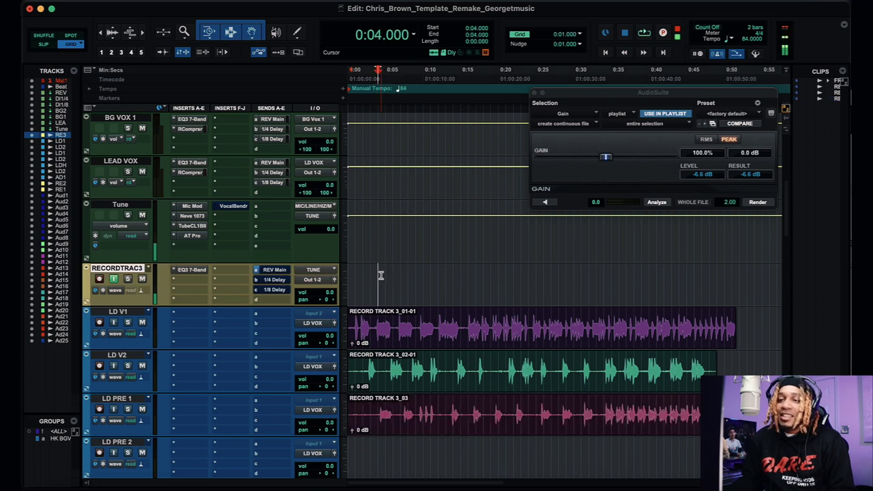
pyautogui.press('space')
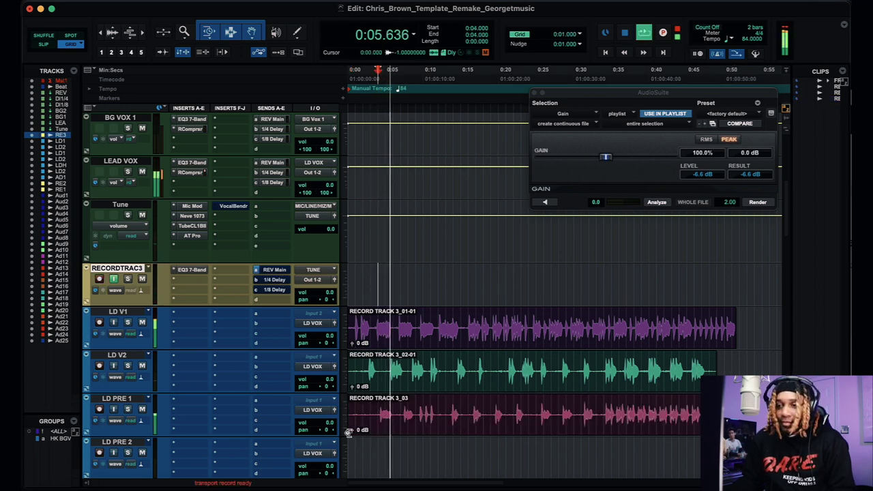
pyautogui.moveTo(352, 430); pyautogui.dragTo(350, 432)
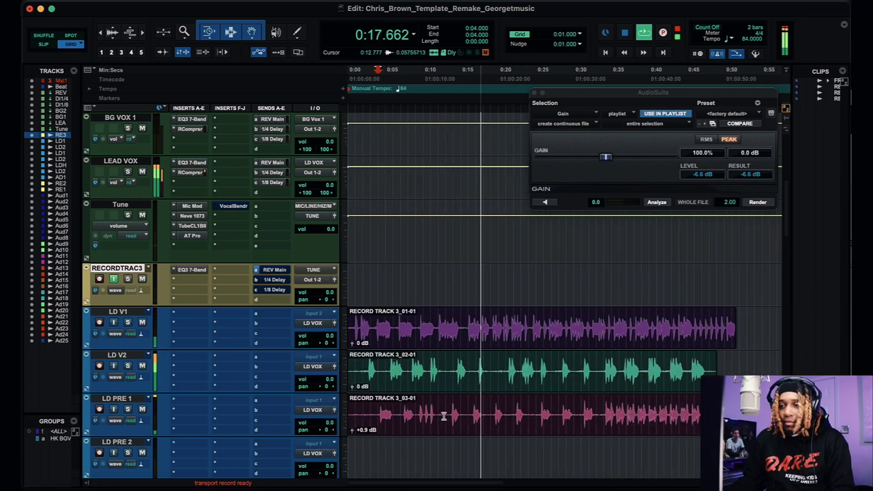
# Step: Lower the LD PRE 1 take's clip gain to -1.8 dB while the stacked takes play
pyautogui.press('r')
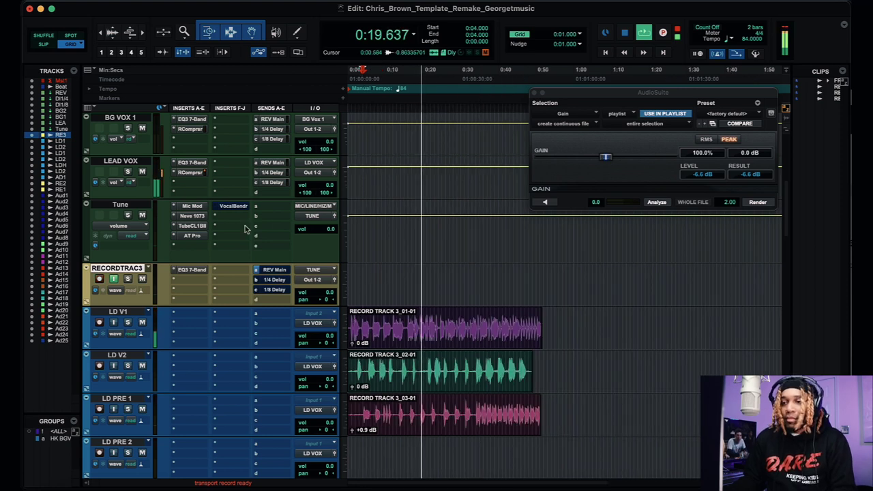
pyautogui.hscroll(5, 408, 372)
pyautogui.hscroll(-5, 408, 372)
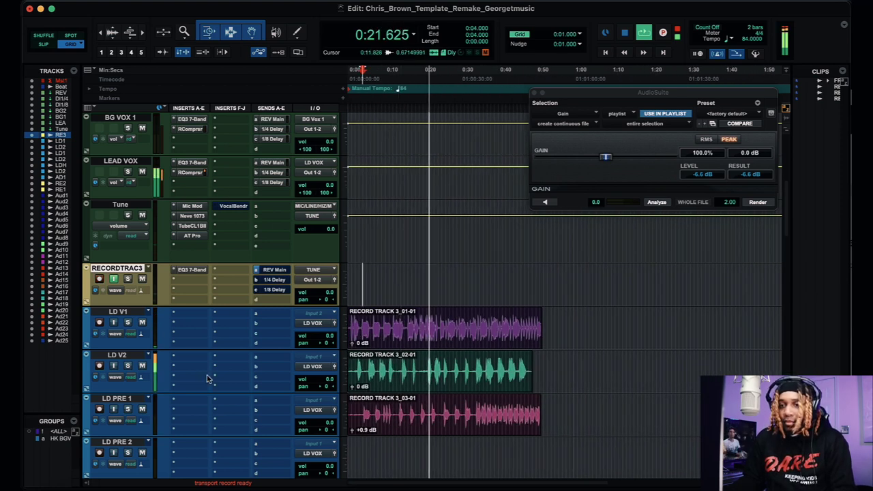
pyautogui.press('t')
pyautogui.scroll(-2, 379, 386)
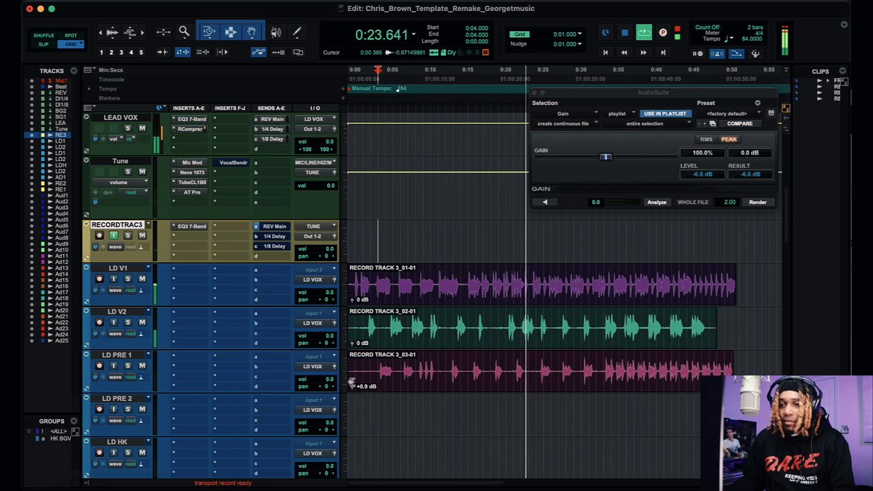
pyautogui.moveTo(352, 386); pyautogui.dragTo(350, 392)
pyautogui.moveTo(350, 394); pyautogui.dragTo(350, 389)
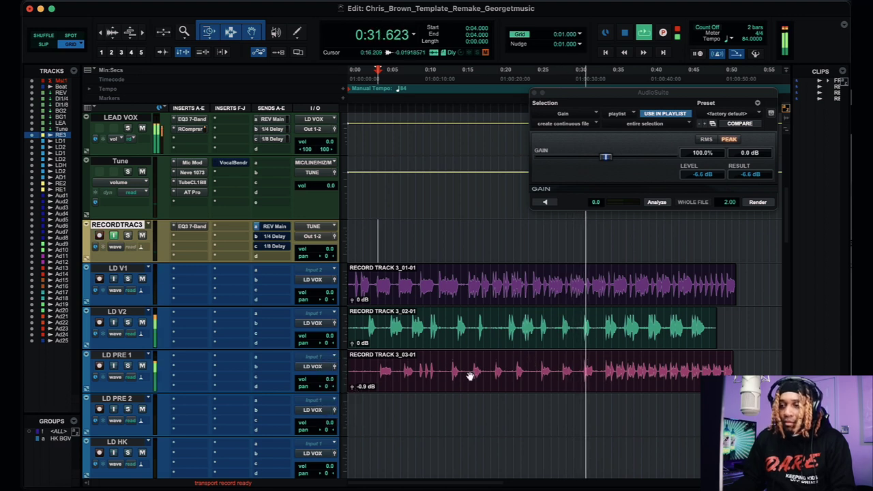
pyautogui.moveTo(353, 389); pyautogui.dragTo(353, 388)
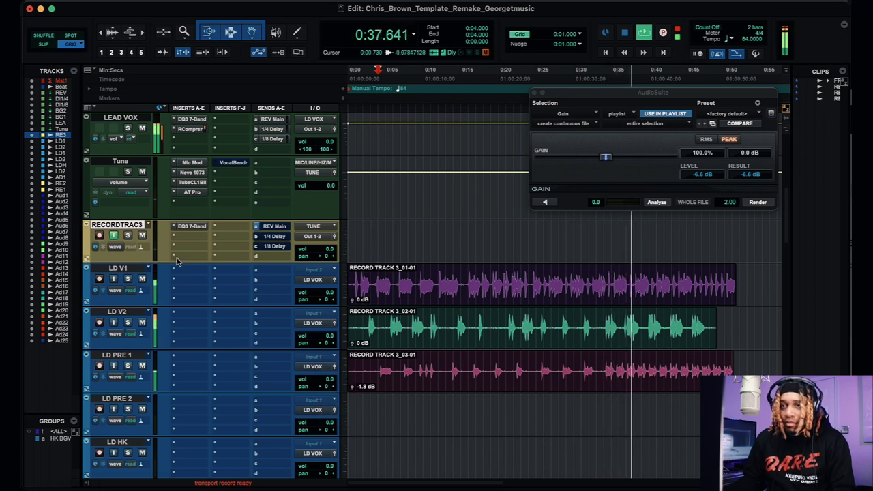
# Step: Copy RECORDTRAC3's EQ3 7-Band to LD PRE 1, with the high-pass at 294.7 Hz and the low-pass at 20 kHz
pyautogui.click(192, 358)
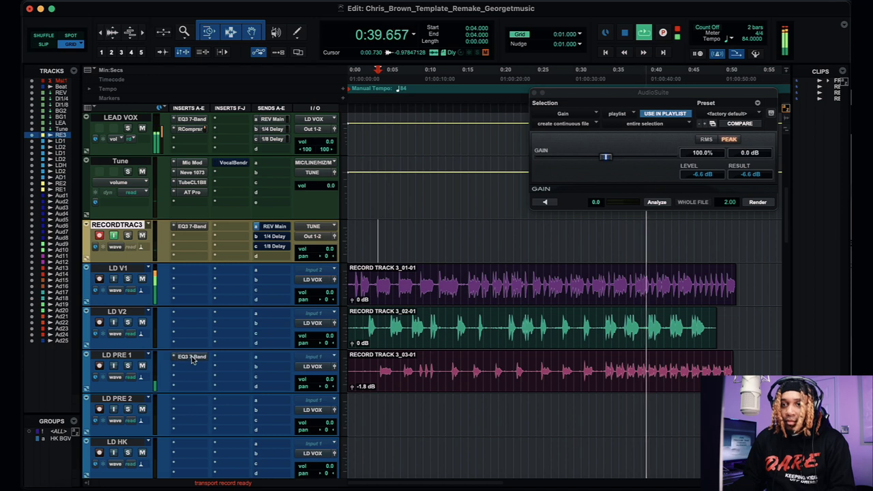
pyautogui.moveTo(343, 122); pyautogui.dragTo(343, 116)
pyautogui.moveTo(308, 142)
pyautogui.mouseDown()
pyautogui.moveTo(310, 153)
pyautogui.moveTo(318, 137)
pyautogui.mouseUp()
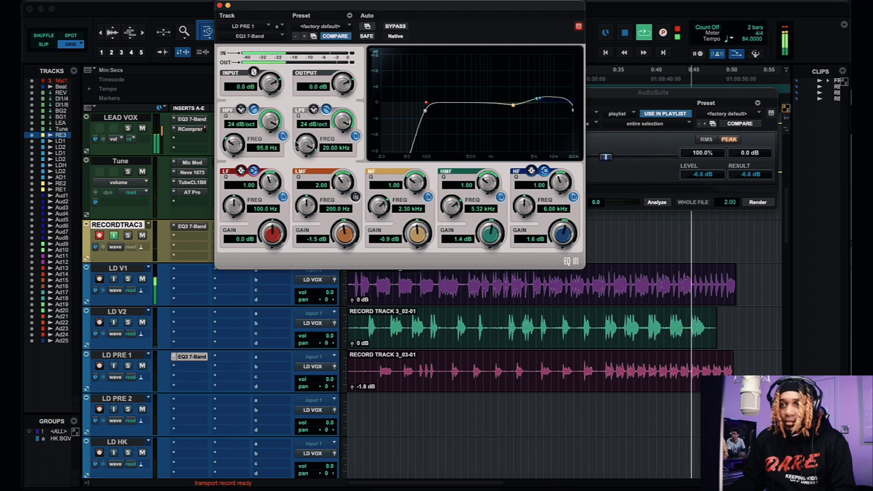
pyautogui.moveTo(235, 145)
pyautogui.mouseDown()
pyautogui.moveTo(241, 131)
pyautogui.moveTo(240, 143)
pyautogui.mouseUp()
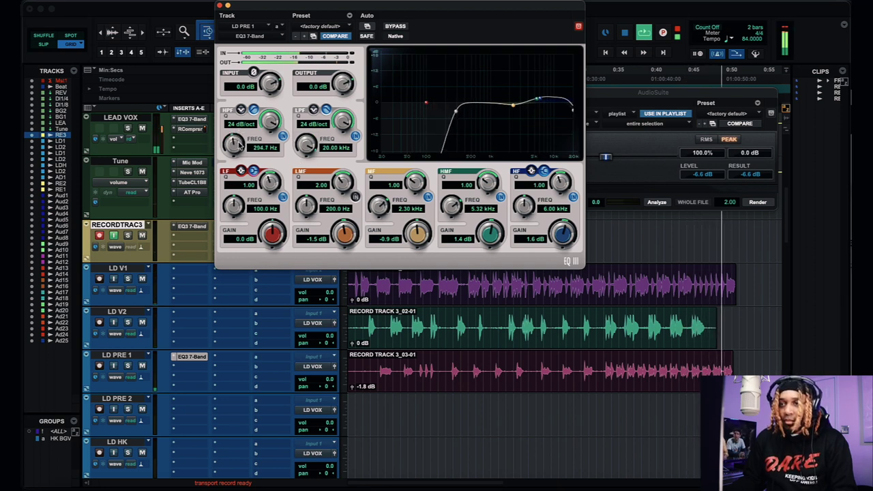
# Step: Boost the LD PRE 1 EQ's MF band by 7.4 dB at 1.70 kHz with a Q of 0.23 and resume playback from 27 seconds
pyautogui.moveTo(418, 233); pyautogui.dragTo(421, 217)
pyautogui.moveTo(414, 181); pyautogui.dragTo(382, 217)
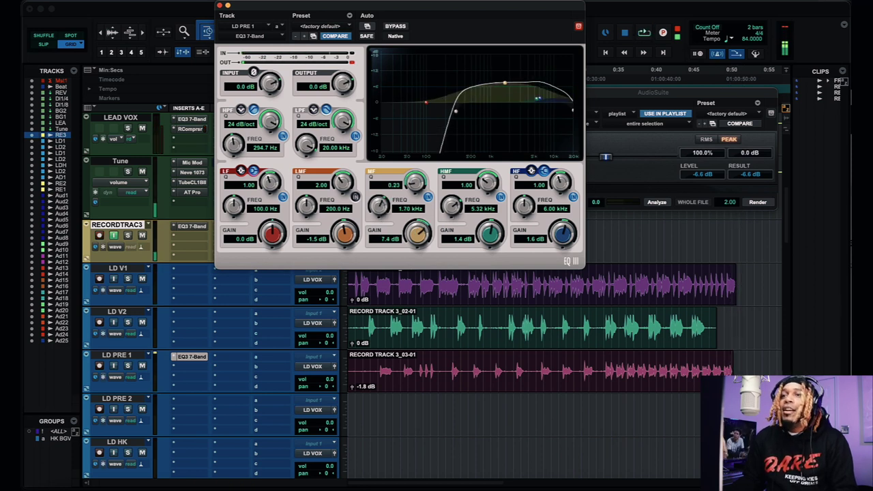
pyautogui.moveTo(466, 9); pyautogui.dragTo(359, 65)
pyautogui.press('space')
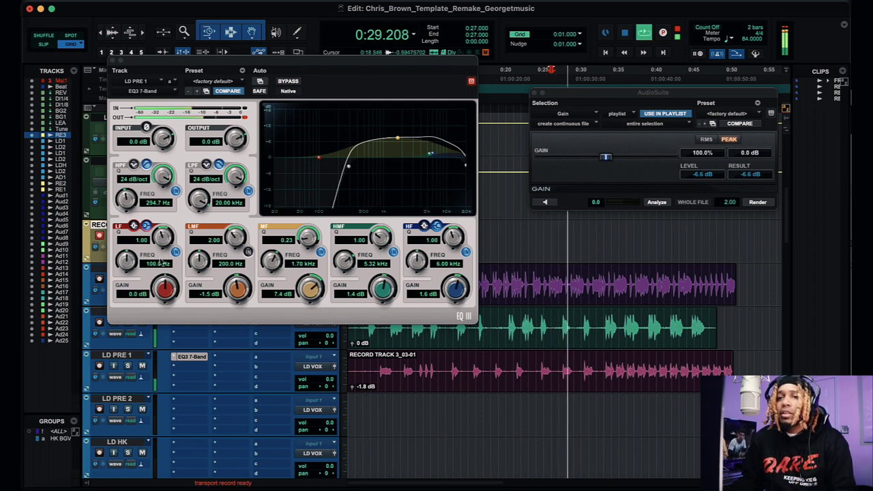
# Step: Try narrowing the LD PRE 1 EQ with the high-pass at 143.6 Hz, low-pass at 2.72 kHz and MF gain at 2.1 dB
pyautogui.moveTo(127, 199)
pyautogui.mouseDown()
pyautogui.moveTo(128, 190)
pyautogui.moveTo(118, 210)
pyautogui.mouseUp()
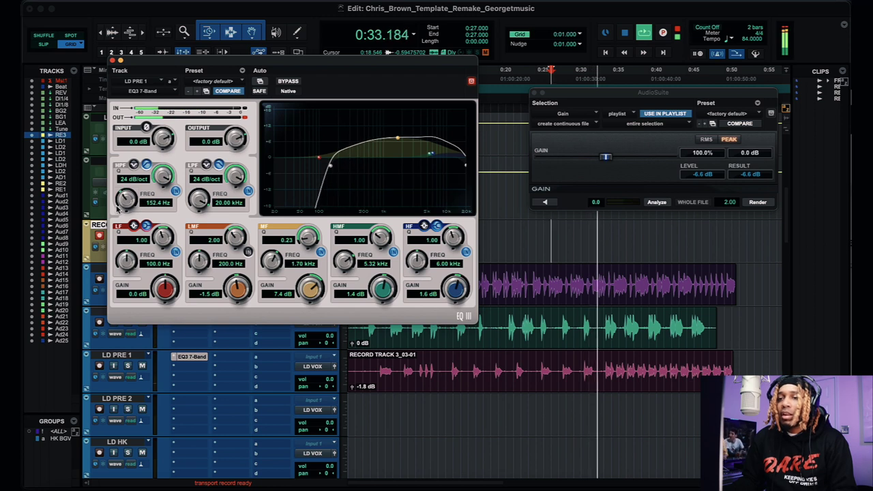
pyautogui.moveTo(118, 210); pyautogui.dragTo(125, 198)
pyautogui.moveTo(310, 290); pyautogui.dragTo(231, 273)
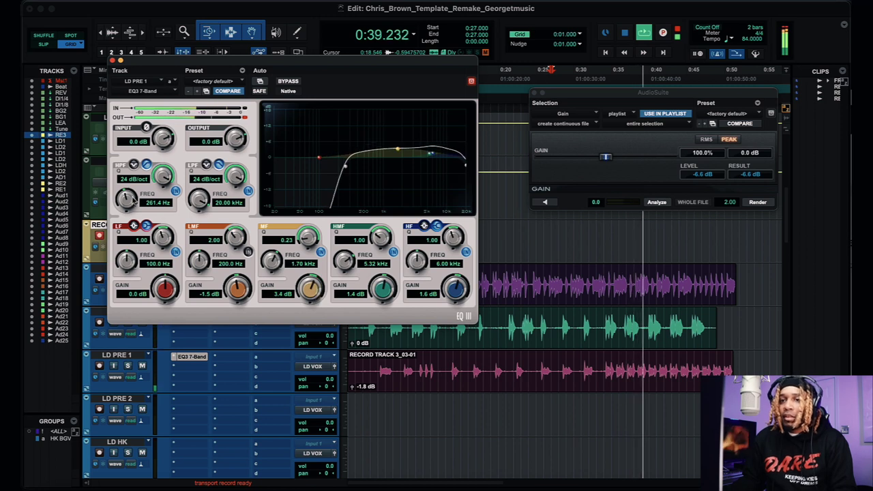
pyautogui.moveTo(125, 202); pyautogui.dragTo(121, 218)
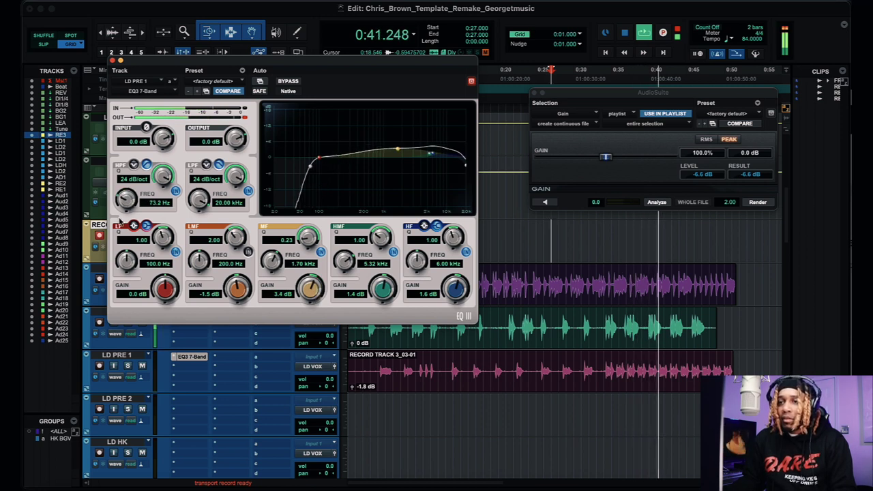
pyautogui.moveTo(202, 206); pyautogui.dragTo(194, 226)
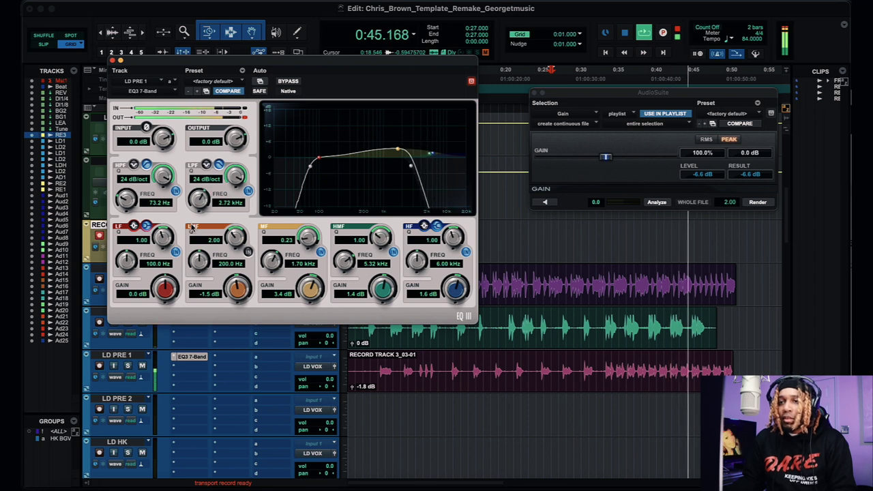
pyautogui.moveTo(125, 203); pyautogui.dragTo(125, 197)
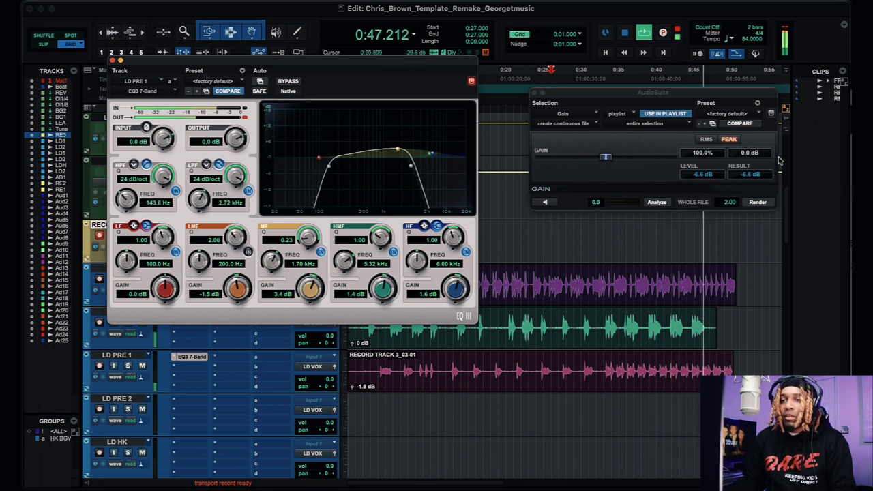
pyautogui.moveTo(311, 289); pyautogui.dragTo(311, 299)
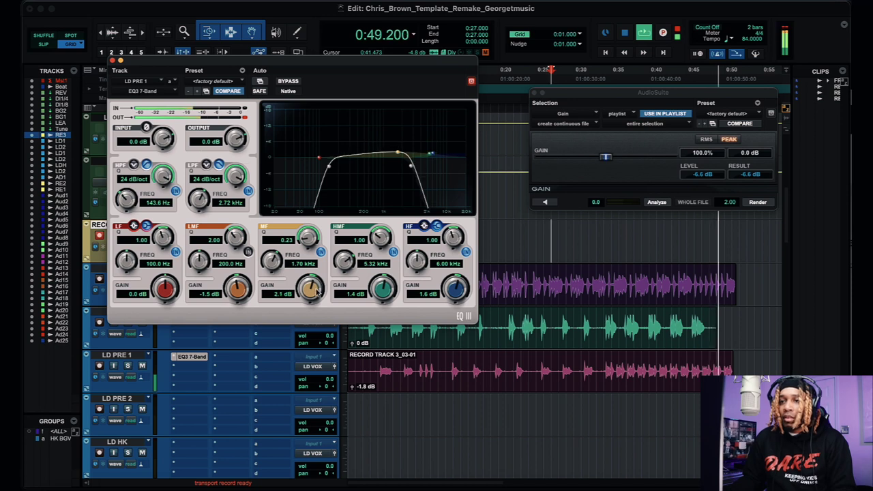
# Step: Set the EQ's MF band to 703.1 Hz at 1.4 dB, low-pass to 5.78 kHz and high-pass to 303.6 Hz, and close its window
pyautogui.moveTo(272, 261); pyautogui.dragTo(305, 274)
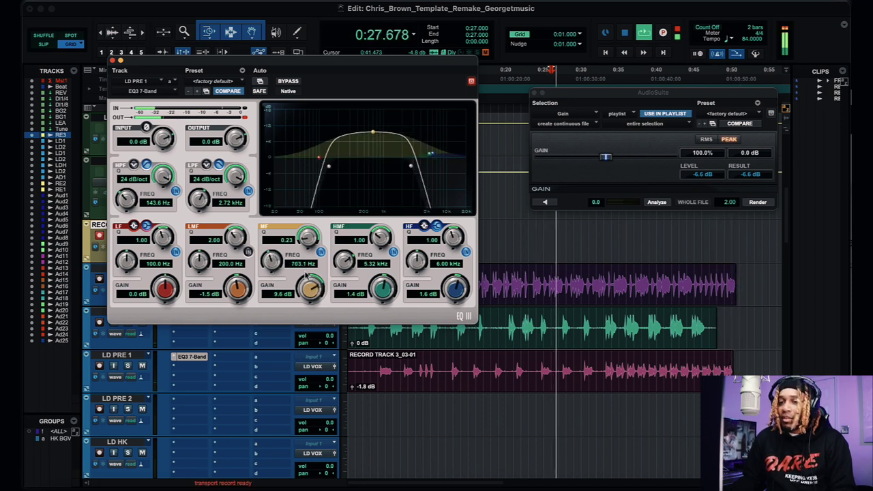
pyautogui.moveTo(310, 283); pyautogui.dragTo(309, 311)
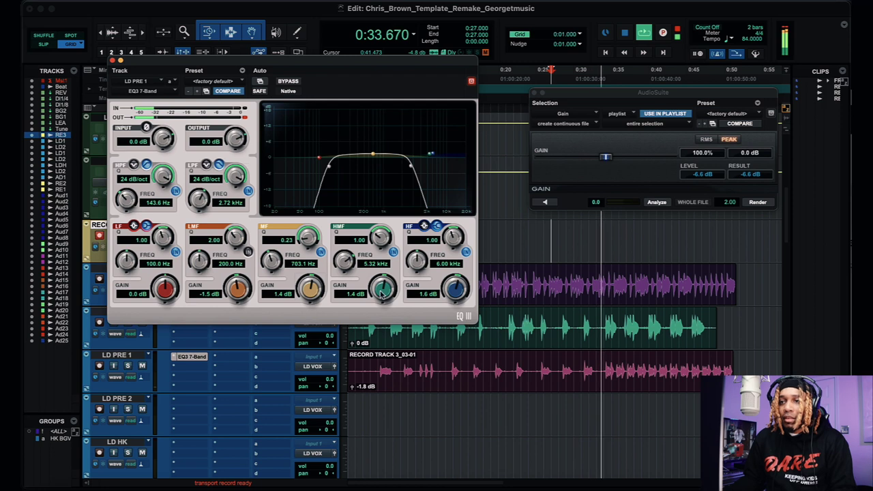
pyautogui.moveTo(202, 208); pyautogui.dragTo(202, 194)
pyautogui.moveTo(126, 205); pyautogui.dragTo(125, 195)
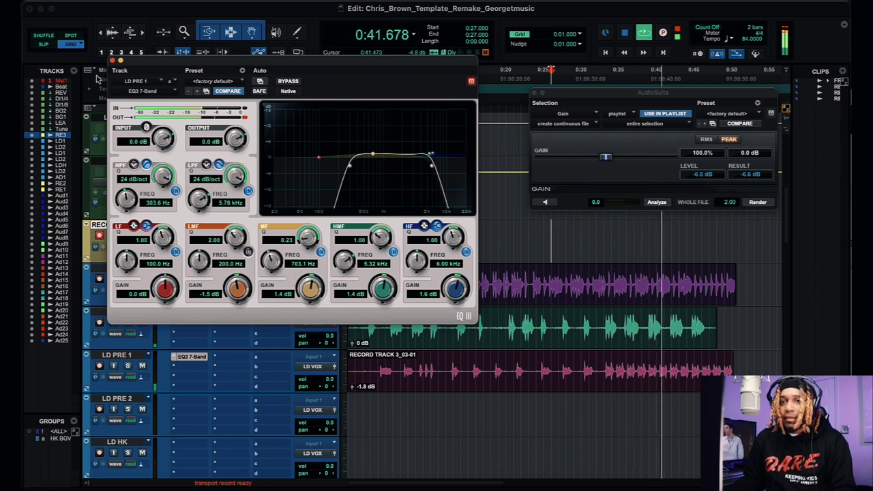
pyautogui.press('super+w')
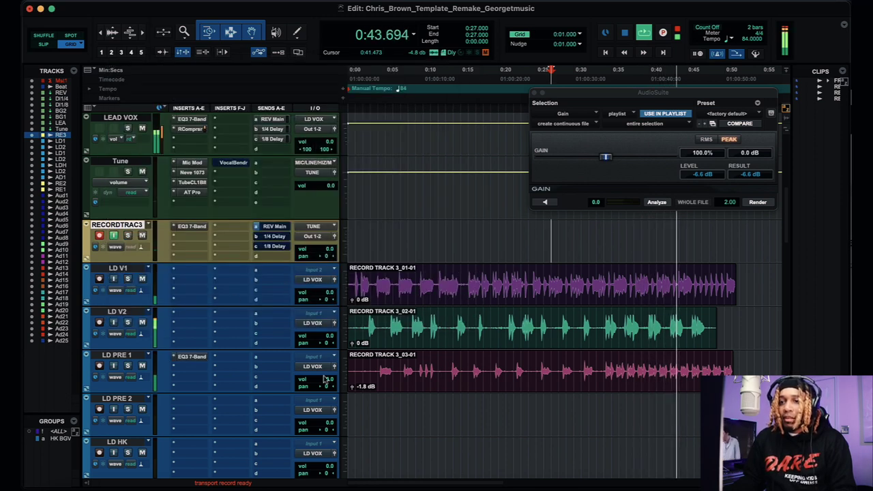
# Step: Lower the LD PRE 1 take's clip gain to -3.8 dB and stop playback
pyautogui.moveTo(353, 391); pyautogui.dragTo(352, 394)
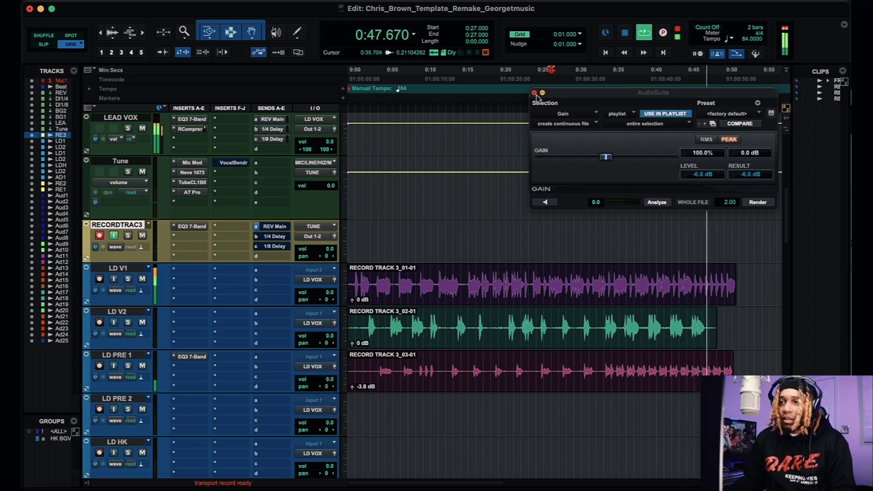
pyautogui.press('space')
pyautogui.click(485, 341)
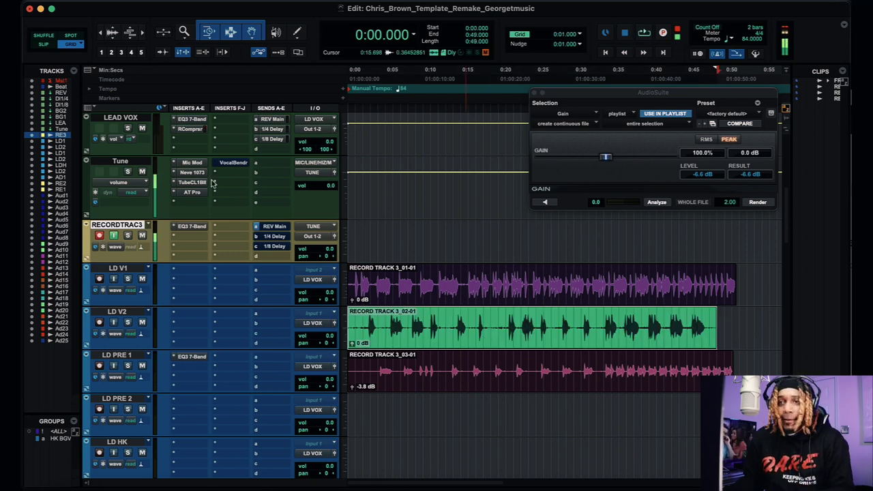
# Step: Remove the Vocal Bender insert from the Tune track
pyautogui.click(215, 164)
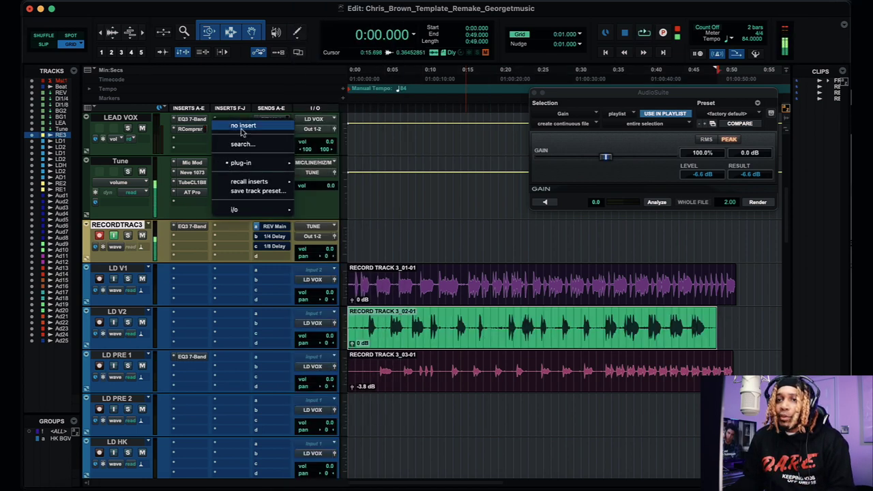
pyautogui.click(148, 261)
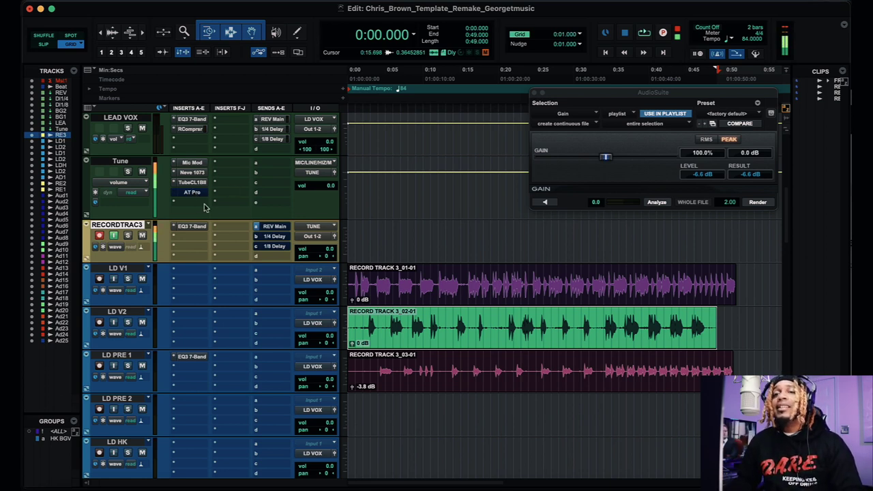
pyautogui.scroll(3, 238, 167)
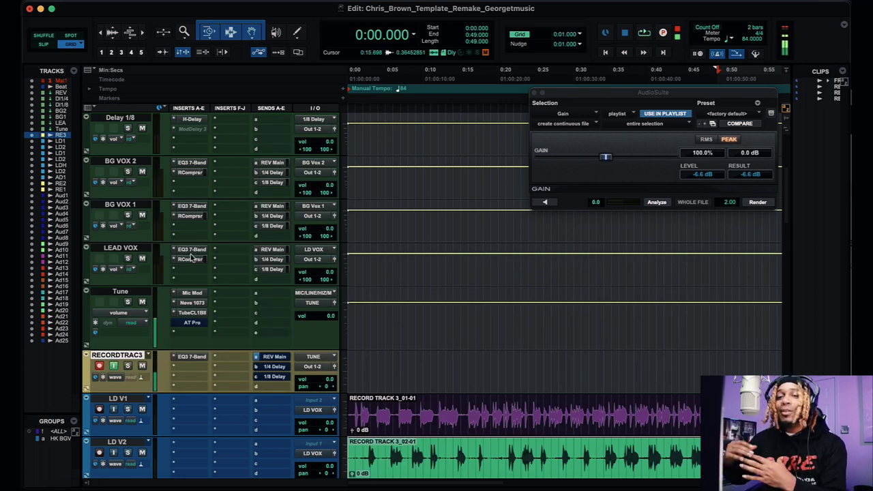
pyautogui.scroll(-1, 277, 359)
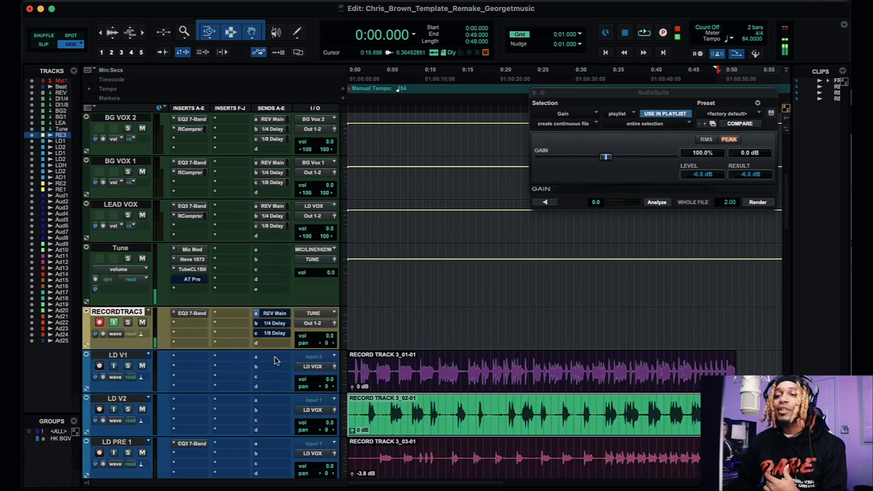
pyautogui.click(478, 385)
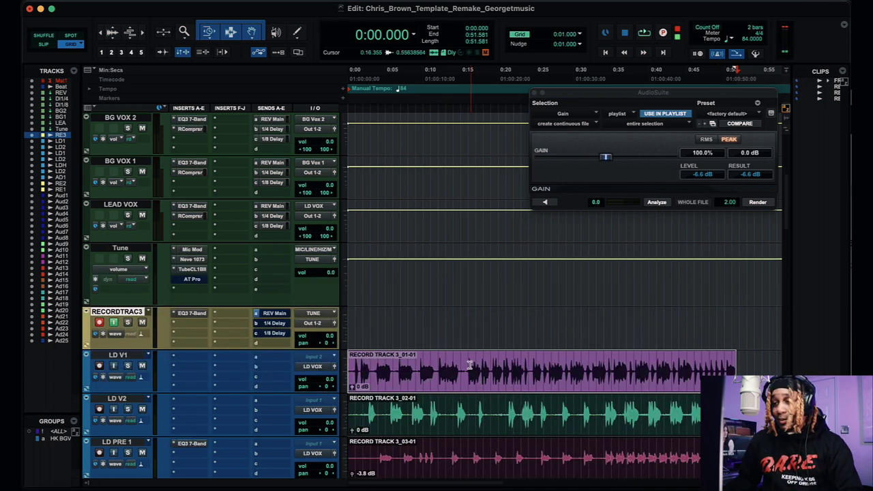
pyautogui.click(467, 367)
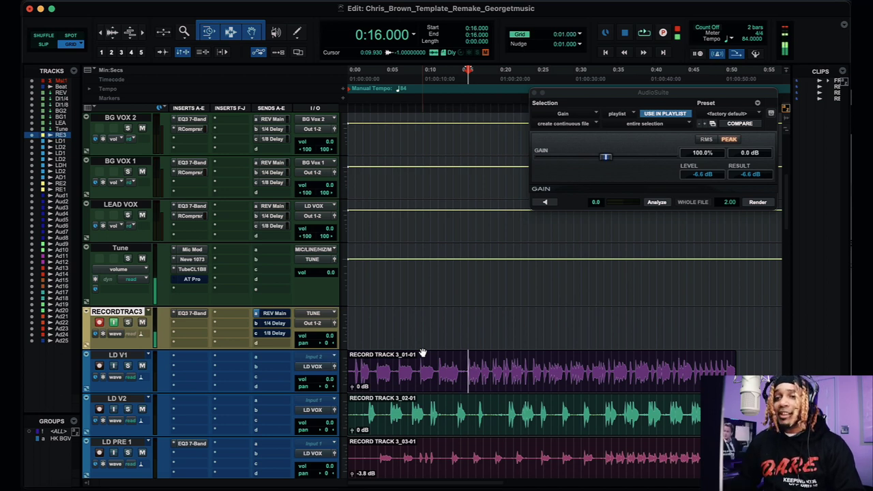
# Step: Open the Neve 1073 and Tube-Tech CL 1B on the Tune track and examine their gain and compression settings
pyautogui.click(191, 258)
pyautogui.moveTo(347, 30); pyautogui.dragTo(370, 34)
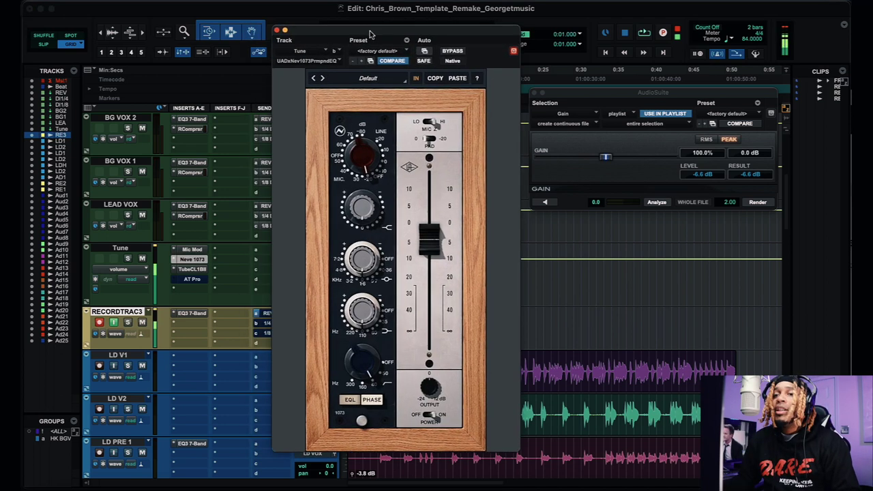
pyautogui.click(198, 270)
pyautogui.moveTo(716, 37); pyautogui.dragTo(613, 28)
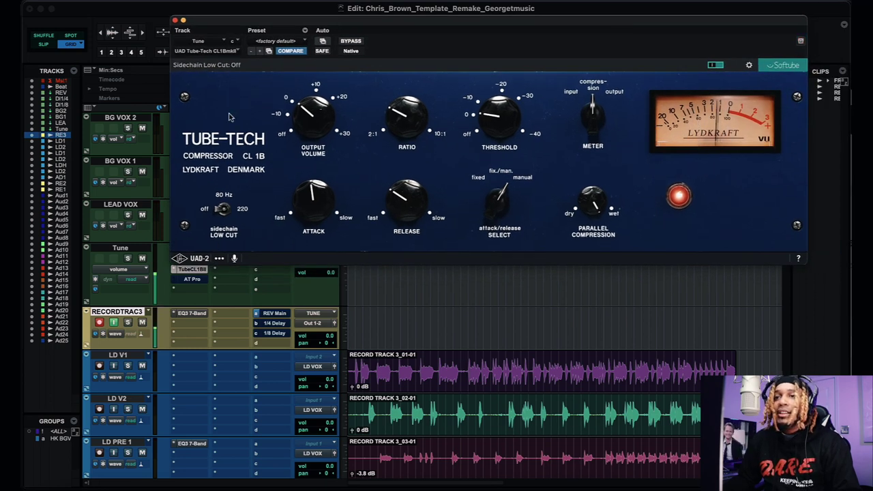
pyautogui.moveTo(260, 23); pyautogui.dragTo(316, 17)
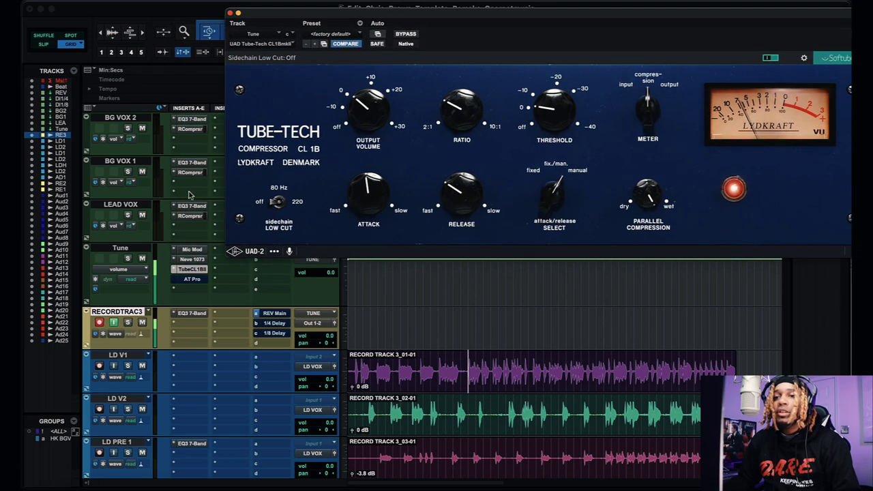
pyautogui.click(198, 259)
pyautogui.moveTo(395, 21); pyautogui.dragTo(507, 24)
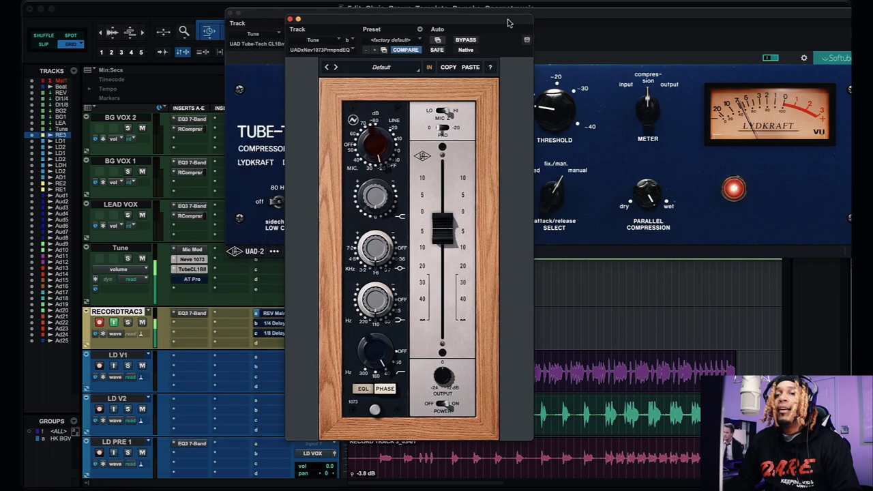
# Step: Open the Tune track's Mic Mod and arrange its window with the Neve 1073 and CL 1B to review the whole chain
pyautogui.click(193, 250)
pyautogui.scroll(-1, 201, 251)
pyautogui.moveTo(450, 28); pyautogui.dragTo(305, 58)
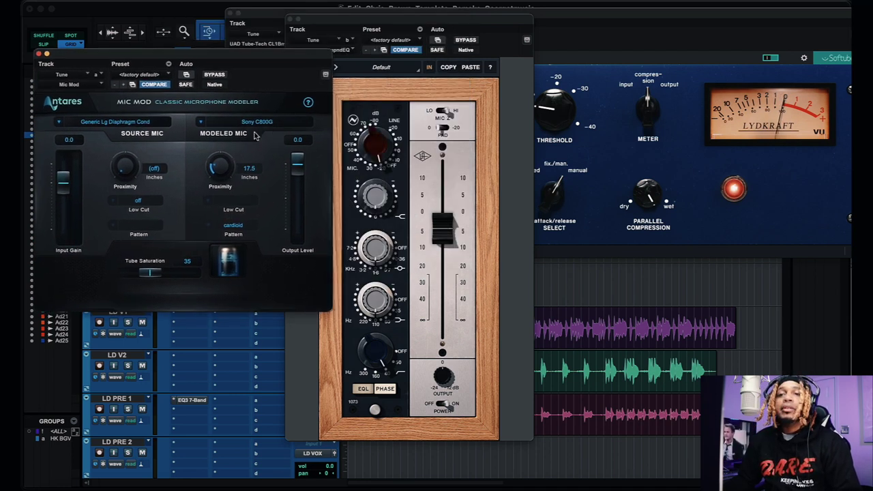
pyautogui.moveTo(396, 23); pyautogui.dragTo(308, 20)
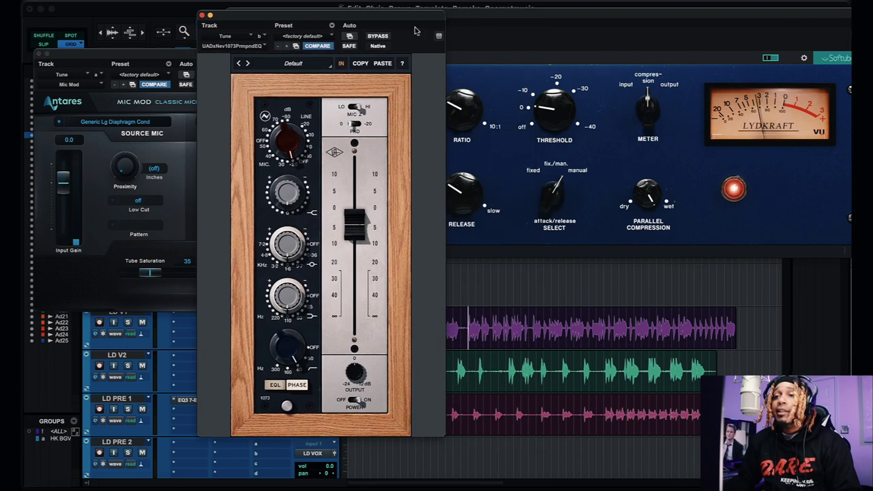
pyautogui.click(479, 33)
pyautogui.moveTo(566, 19); pyautogui.dragTo(422, 183)
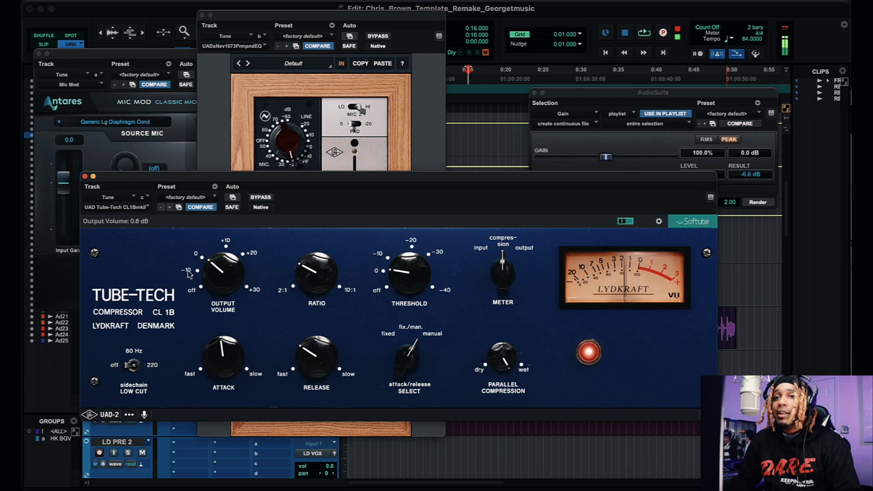
pyautogui.moveTo(257, 176); pyautogui.dragTo(372, 160)
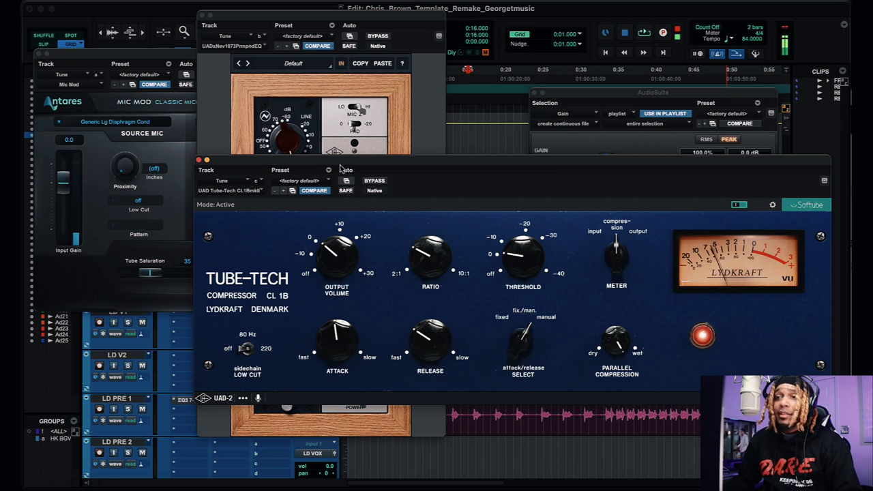
pyautogui.moveTo(374, 164); pyautogui.dragTo(345, 187)
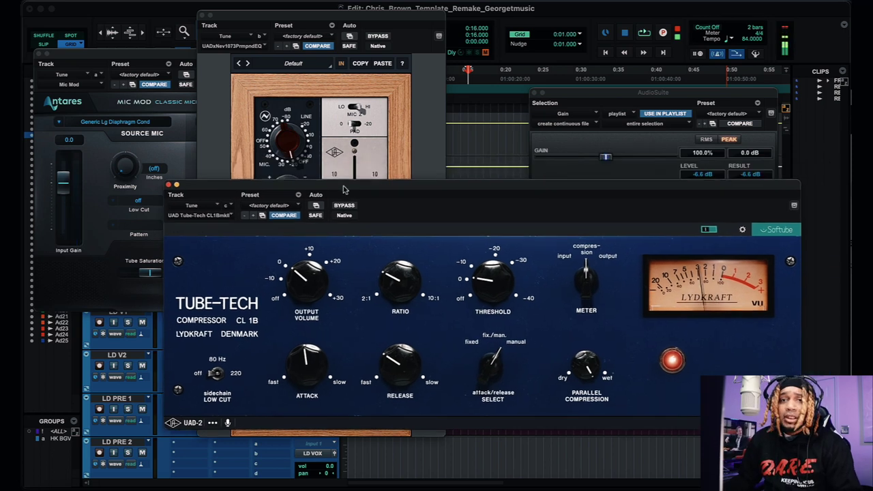